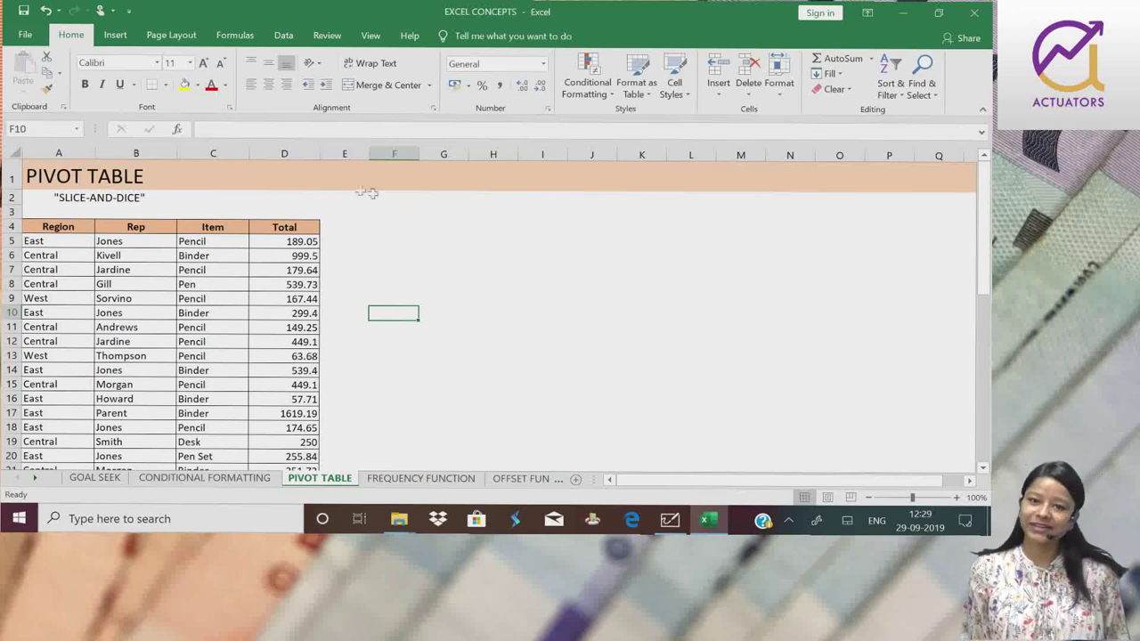
# Examine the Region, Rep, Item and Total columns of the source data table
pyautogui.click(413, 229)
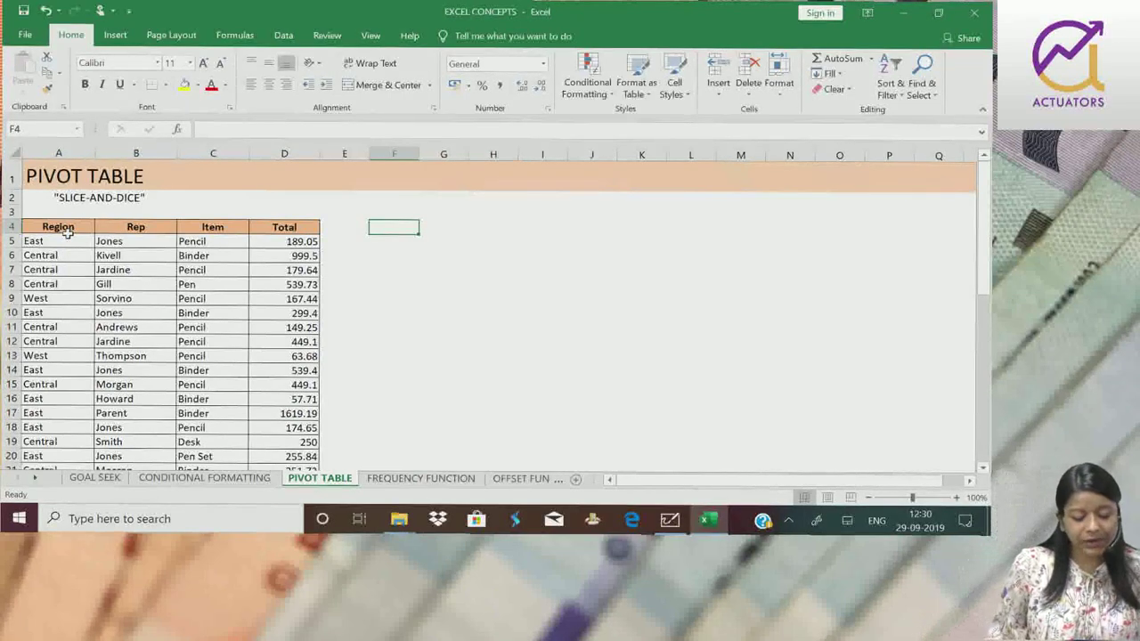
pyautogui.moveTo(55, 227); pyautogui.dragTo(45, 258)
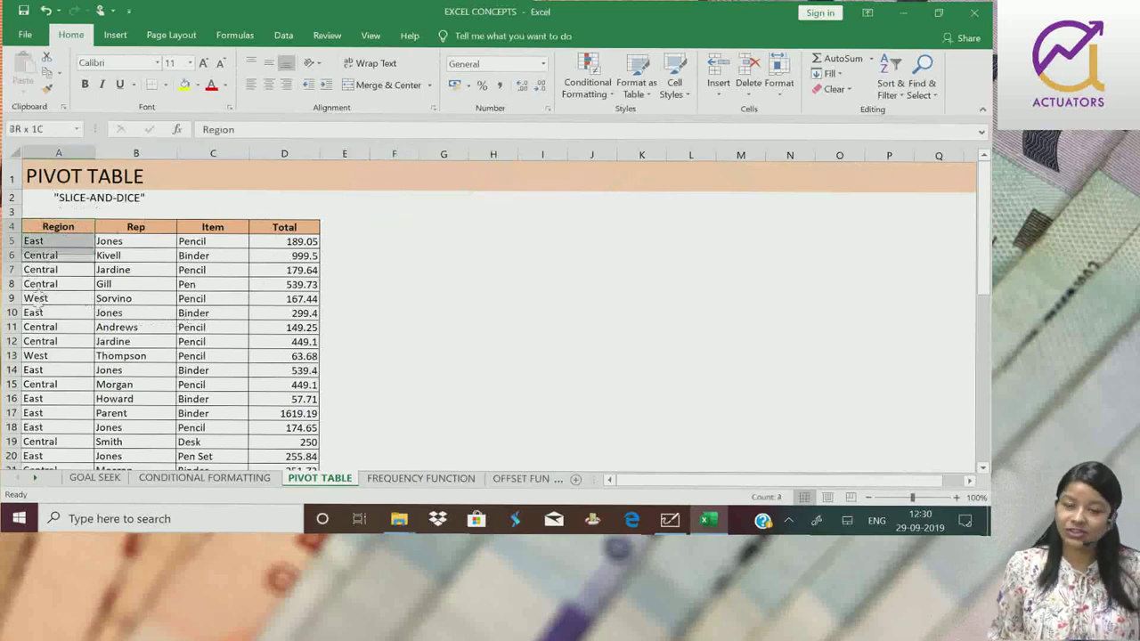
pyautogui.moveTo(40, 303); pyautogui.dragTo(53, 426)
pyautogui.moveTo(135, 227); pyautogui.dragTo(132, 399)
pyautogui.moveTo(220, 228); pyautogui.dragTo(214, 431)
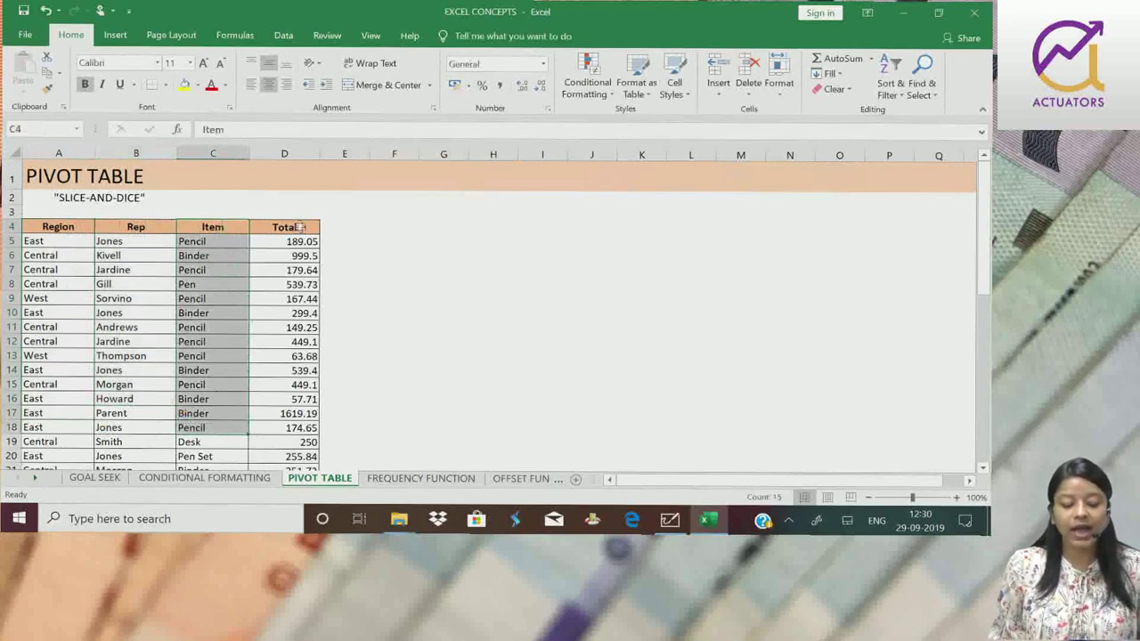
pyautogui.click(299, 227)
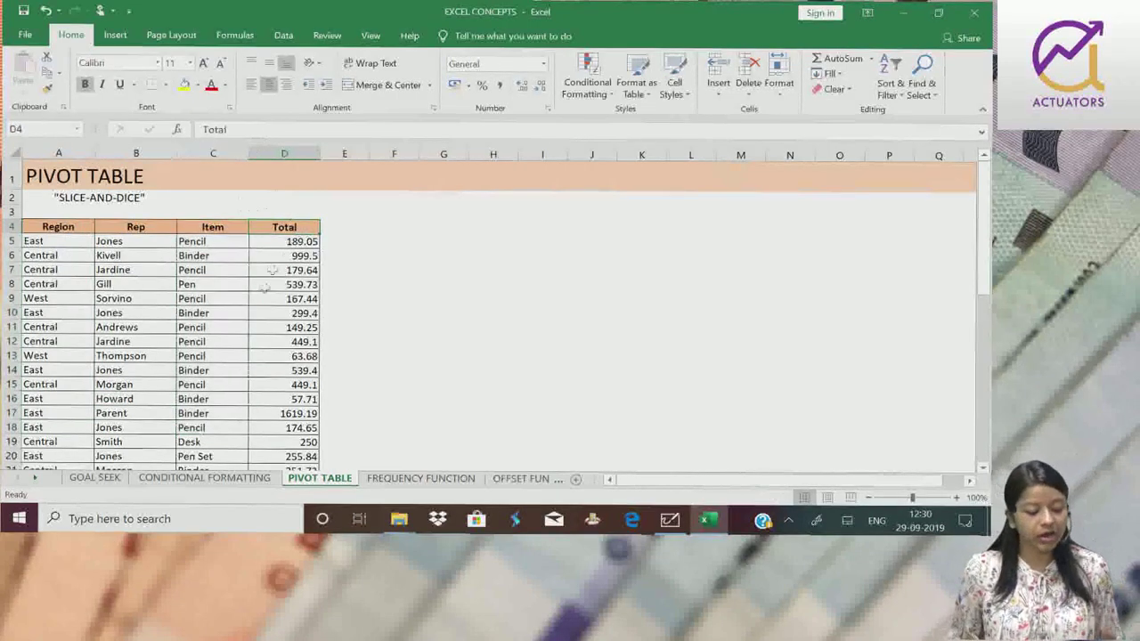
# Create a PivotTable on a new worksheet from the whole source table, range A4:D47
pyautogui.click(55, 230)
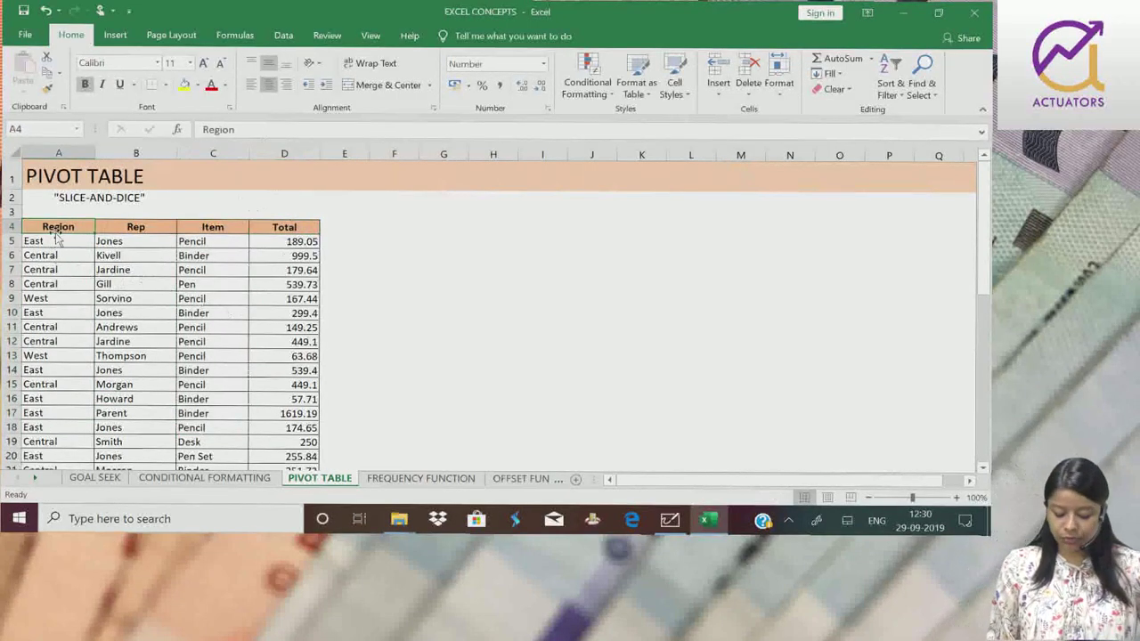
pyautogui.hotkey('ctrl', 'shift', 'Right')
pyautogui.hotkey('ctrl', 'shift', 'Down')
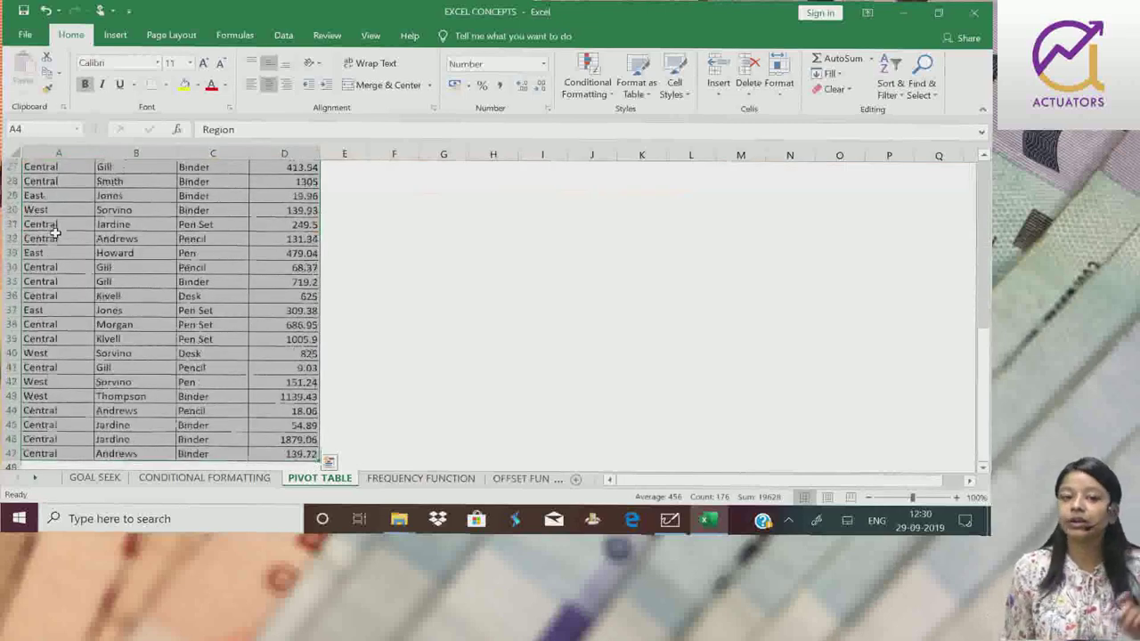
pyautogui.scroll(9, 55, 231)
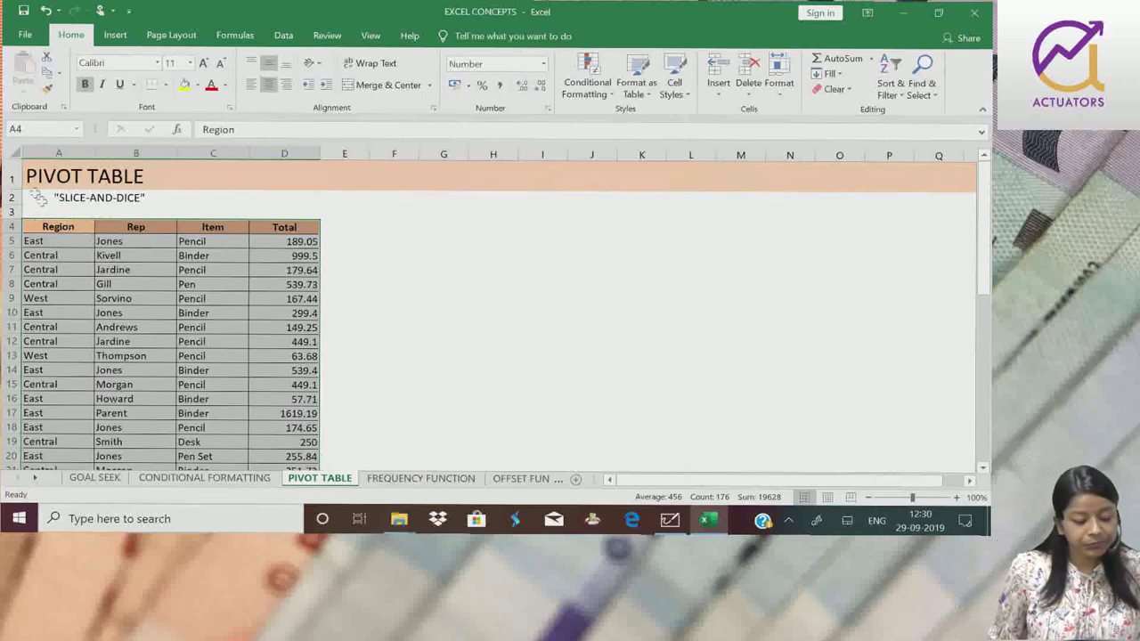
pyautogui.click(116, 36)
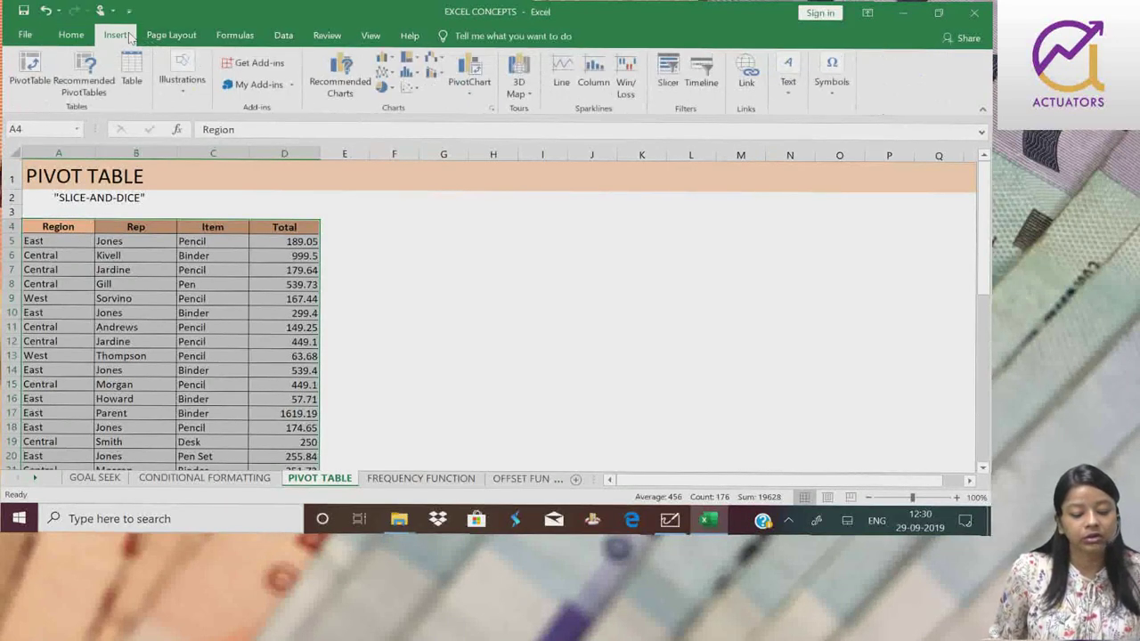
pyautogui.click(36, 66)
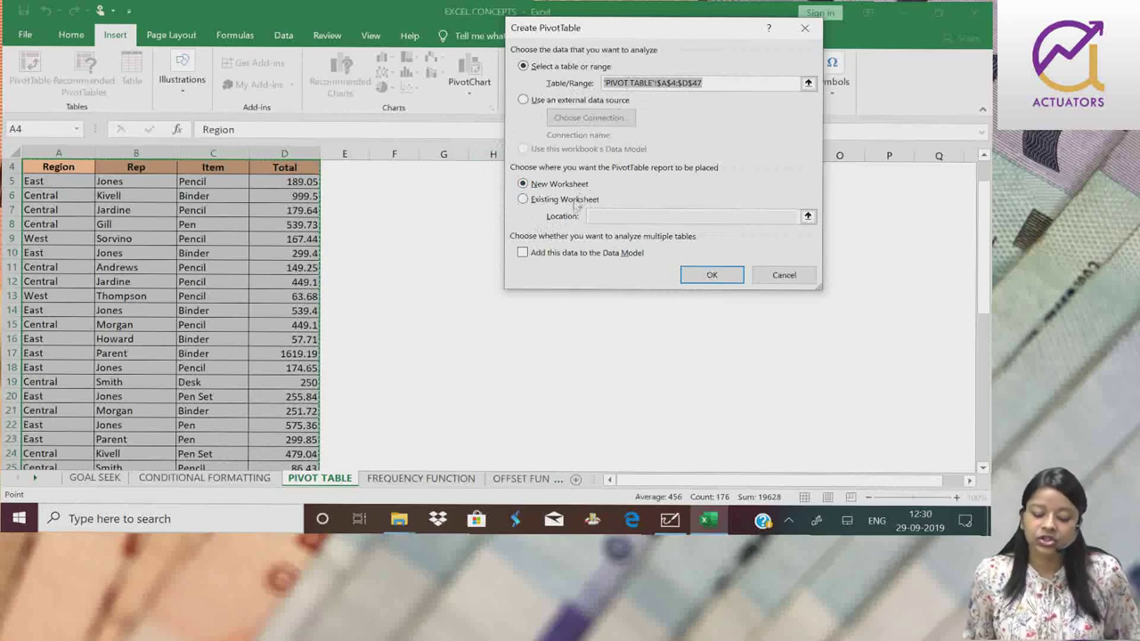
pyautogui.click(712, 275)
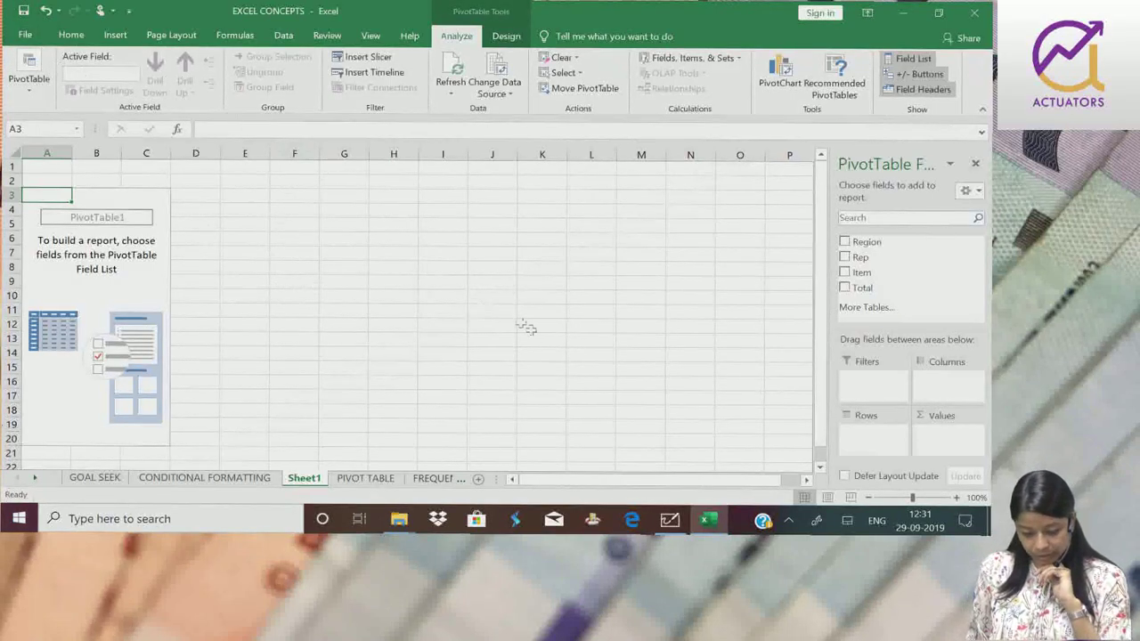
# Add the Total field to the pivot values as a sum and break it down with Region in the rows
pyautogui.click(846, 288)
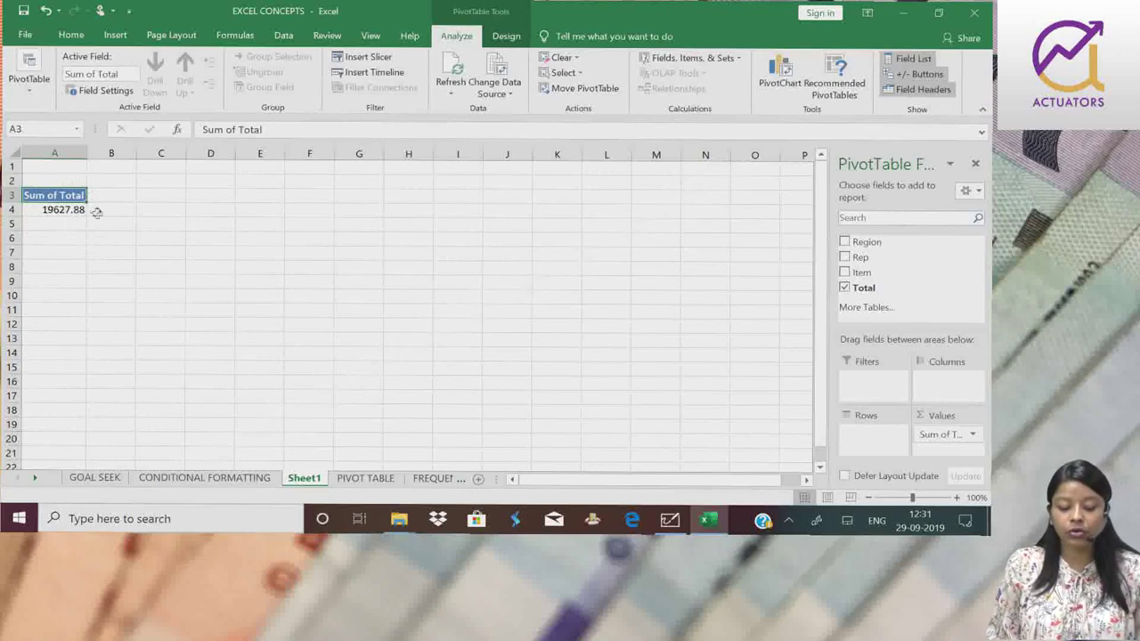
pyautogui.click(343, 481)
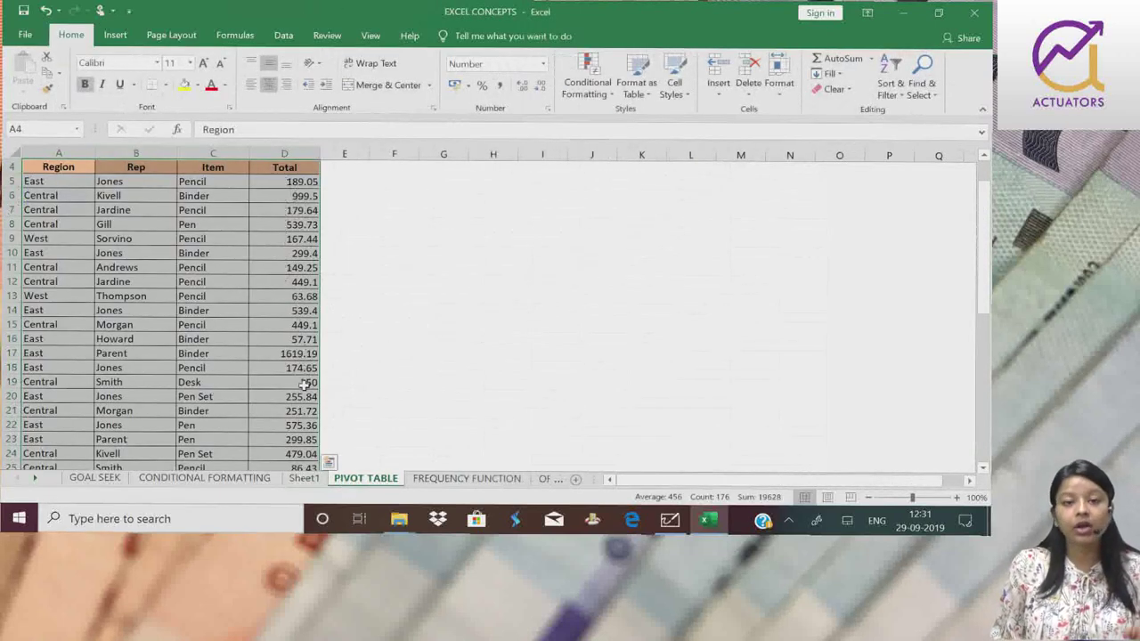
pyautogui.click(303, 478)
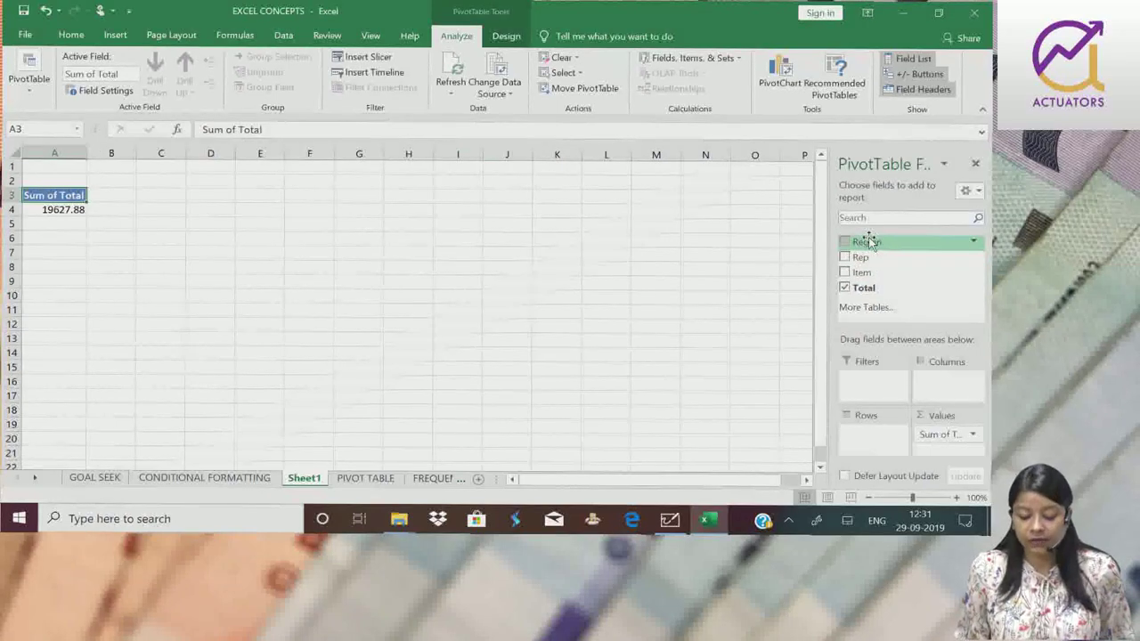
pyautogui.moveTo(868, 242); pyautogui.dragTo(861, 440)
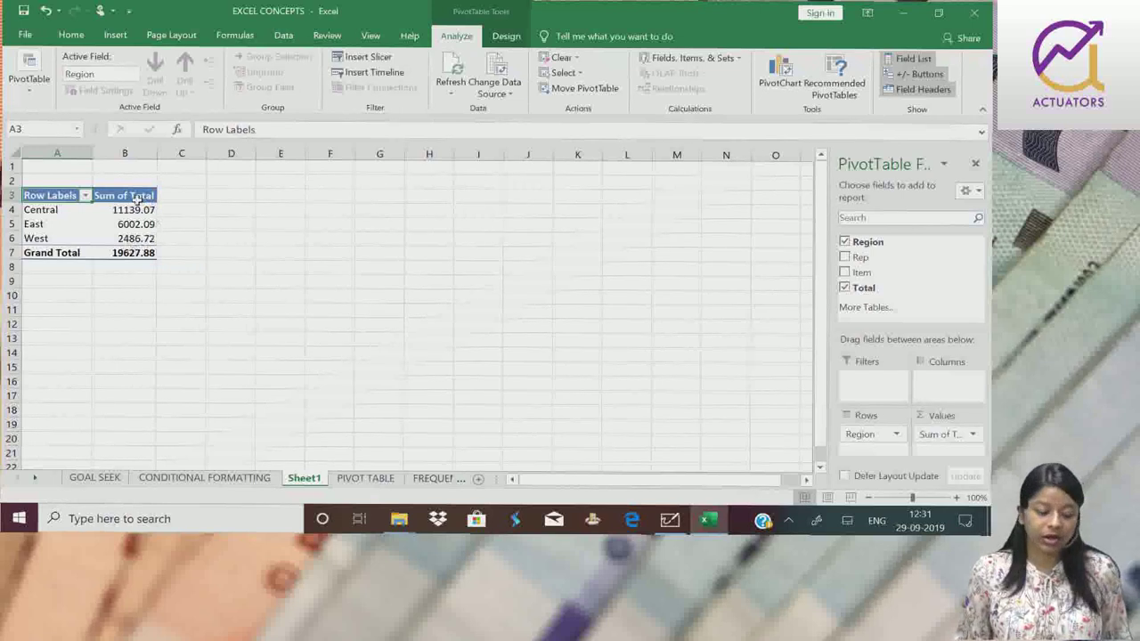
pyautogui.moveTo(147, 241)
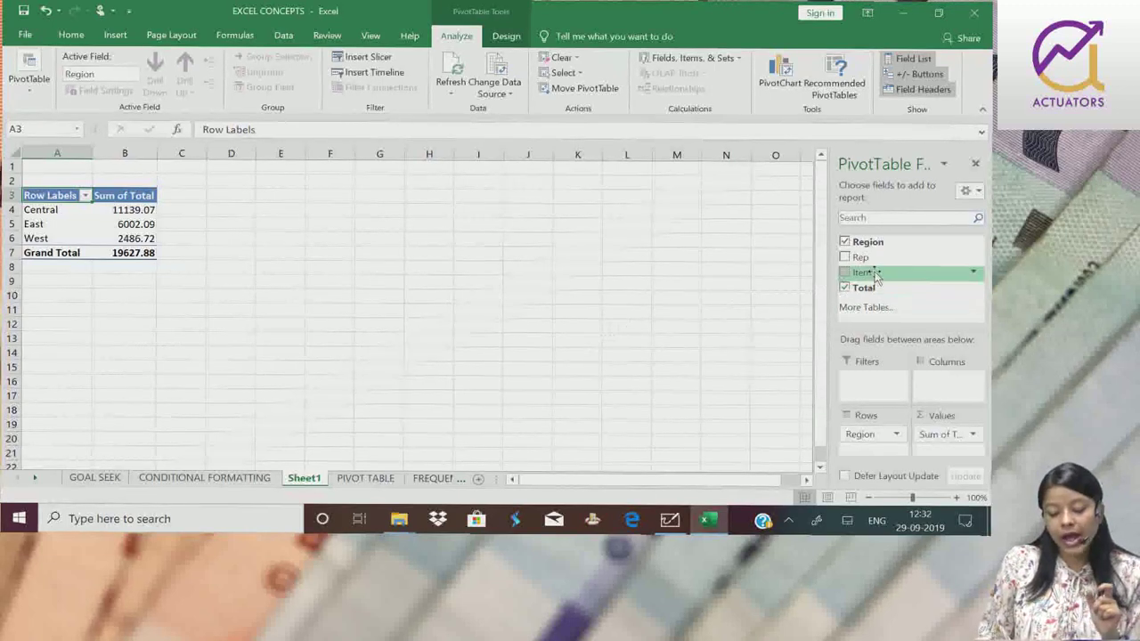
# Try nesting Item beneath Region in the pivot rows, with the East and West groups collapsed
pyautogui.moveTo(876, 276); pyautogui.dragTo(876, 455)
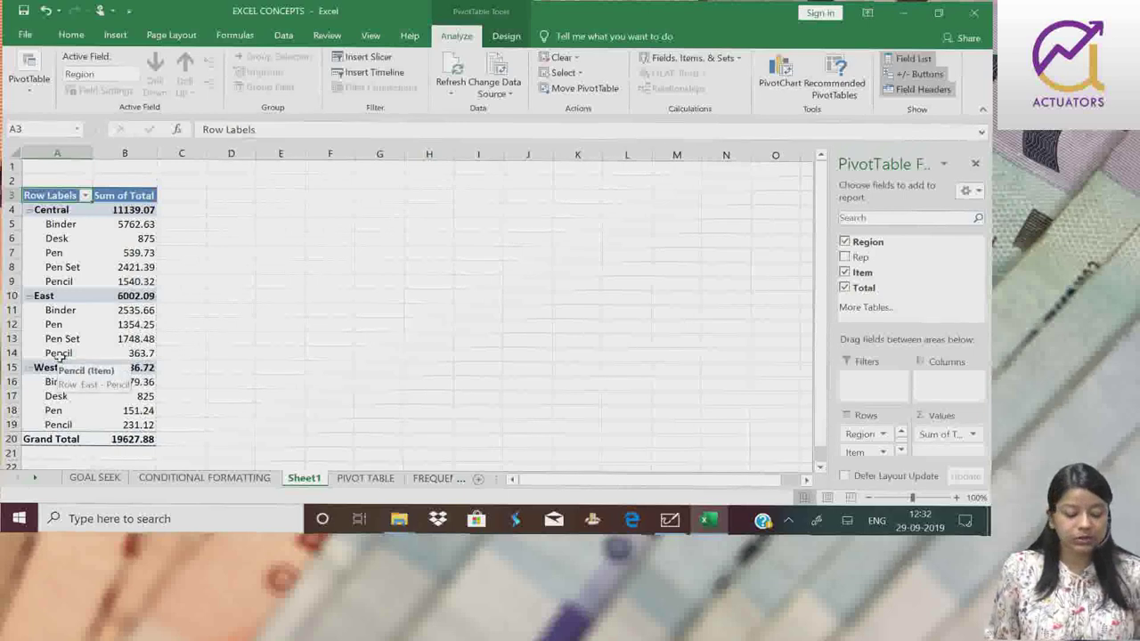
pyautogui.click(28, 297)
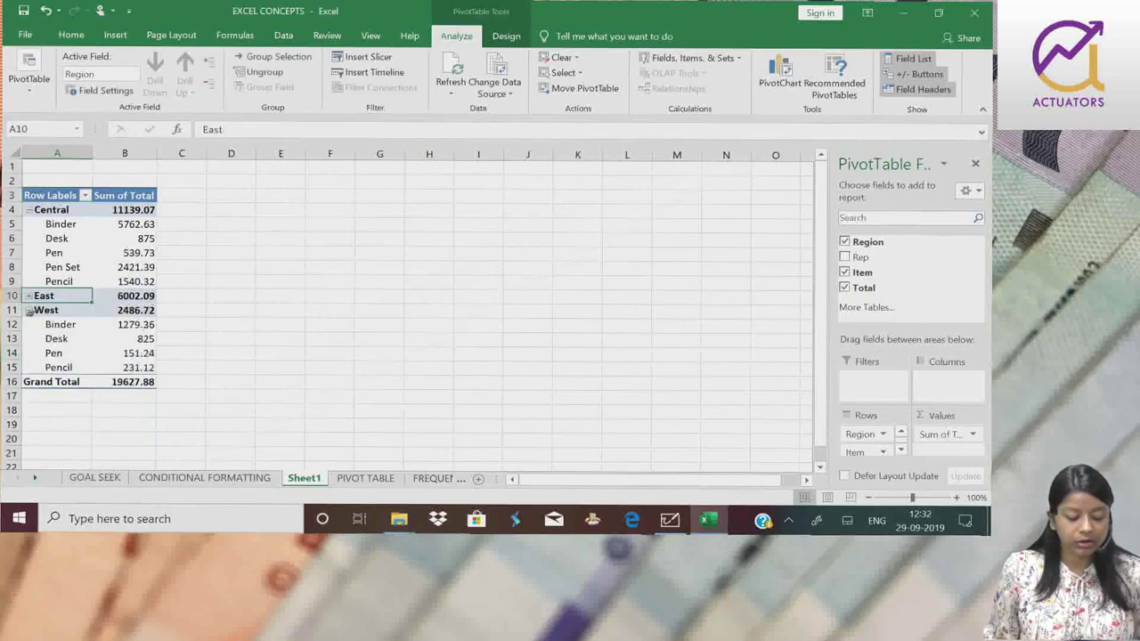
pyautogui.click(28, 309)
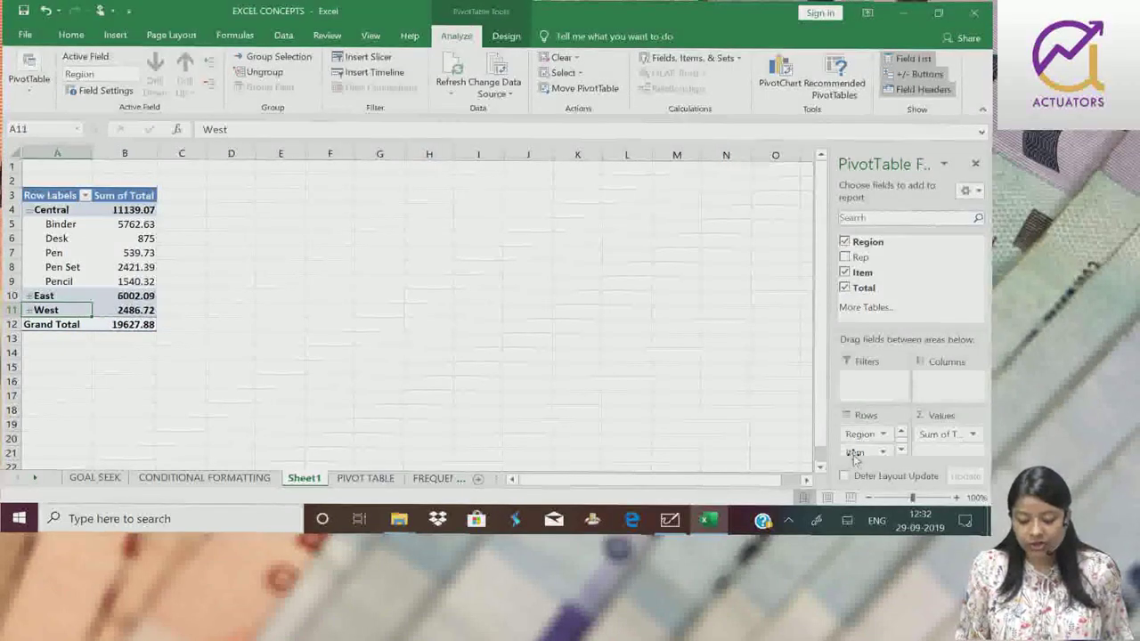
# Move the Item field from the pivot rows to the columns
pyautogui.click(844, 274)
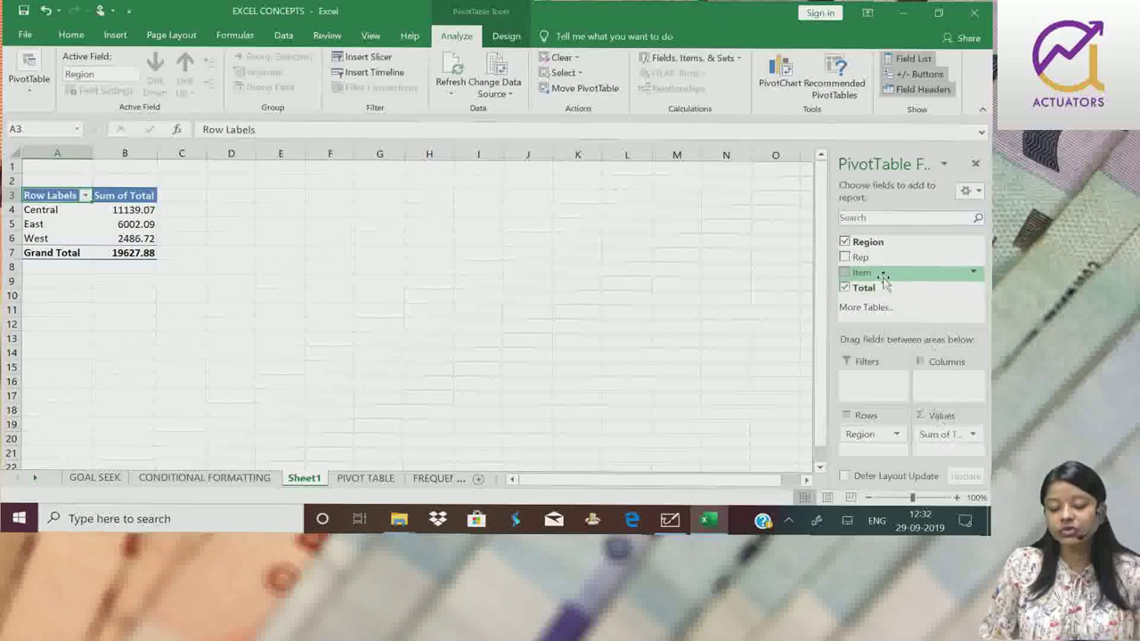
pyautogui.moveTo(885, 282); pyautogui.dragTo(948, 388)
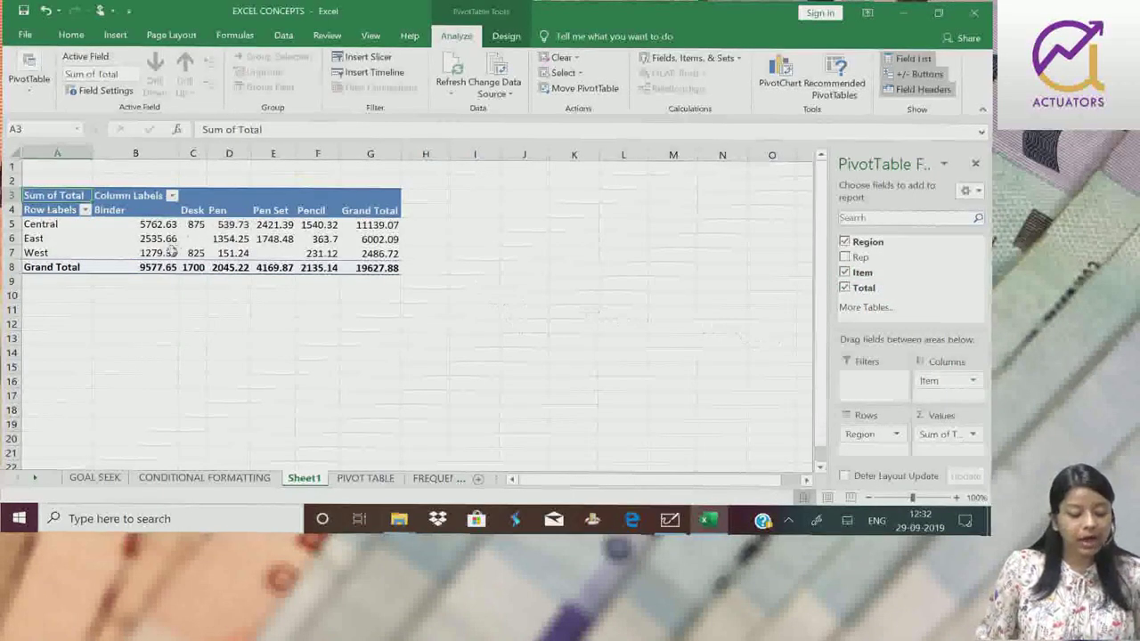
# Examine the Central, East and West rows, the Binder column and the grand totals of the cross-tabulated pivot table
pyautogui.click(32, 227)
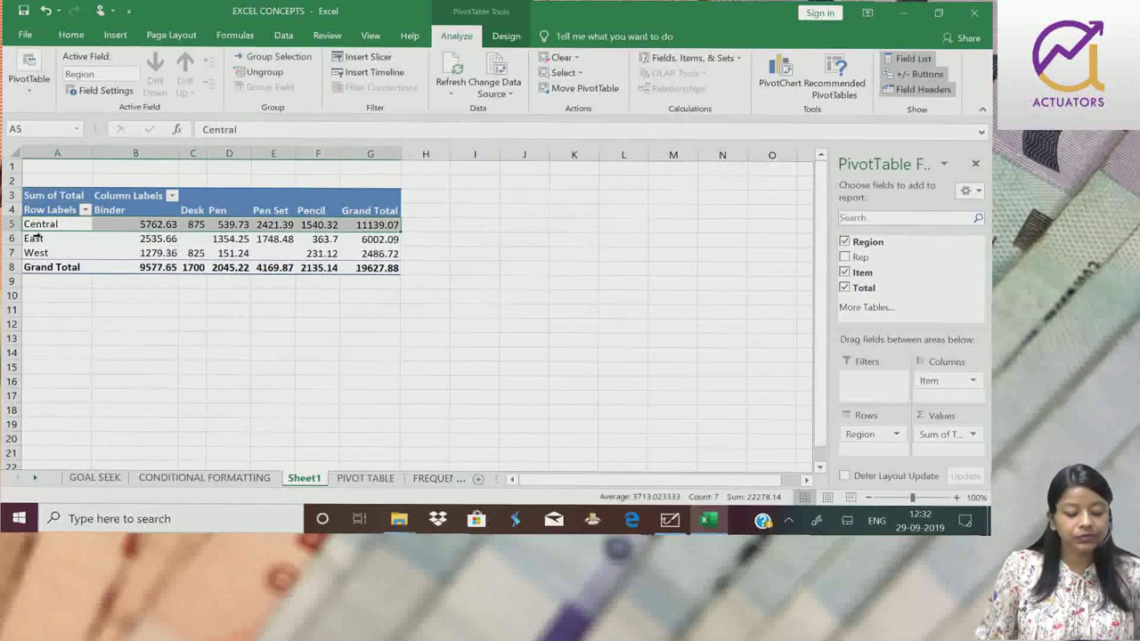
pyautogui.click(34, 239)
pyautogui.click(34, 253)
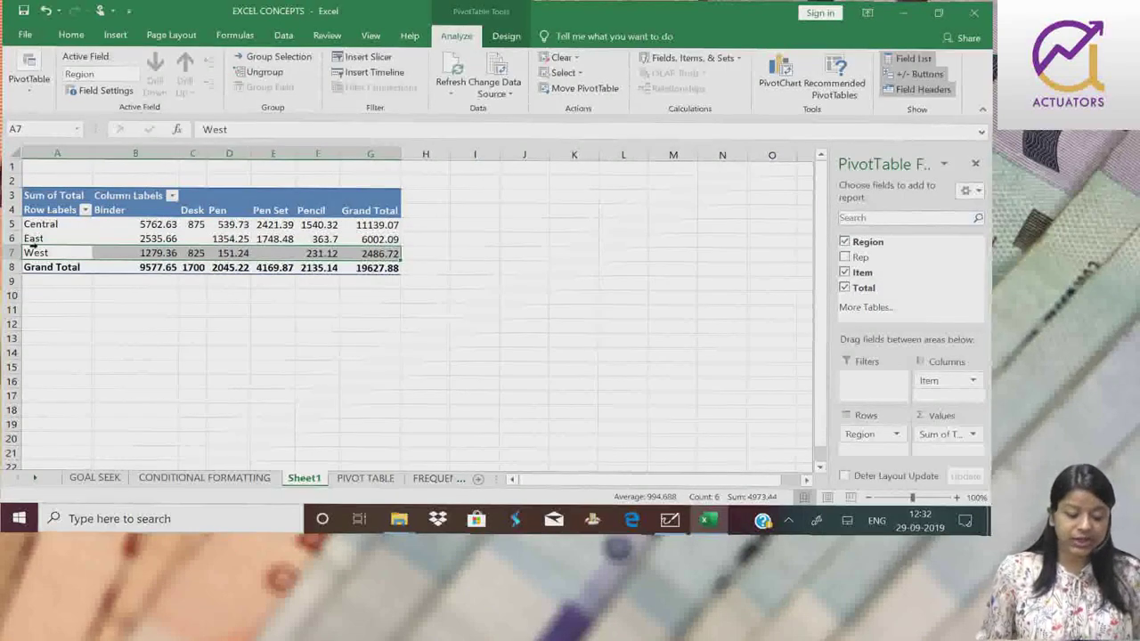
pyautogui.moveTo(160, 223); pyautogui.dragTo(319, 253)
pyautogui.moveTo(369, 225)
pyautogui.mouseDown()
pyautogui.moveTo(370, 267)
pyautogui.moveTo(371, 225)
pyautogui.mouseUp()
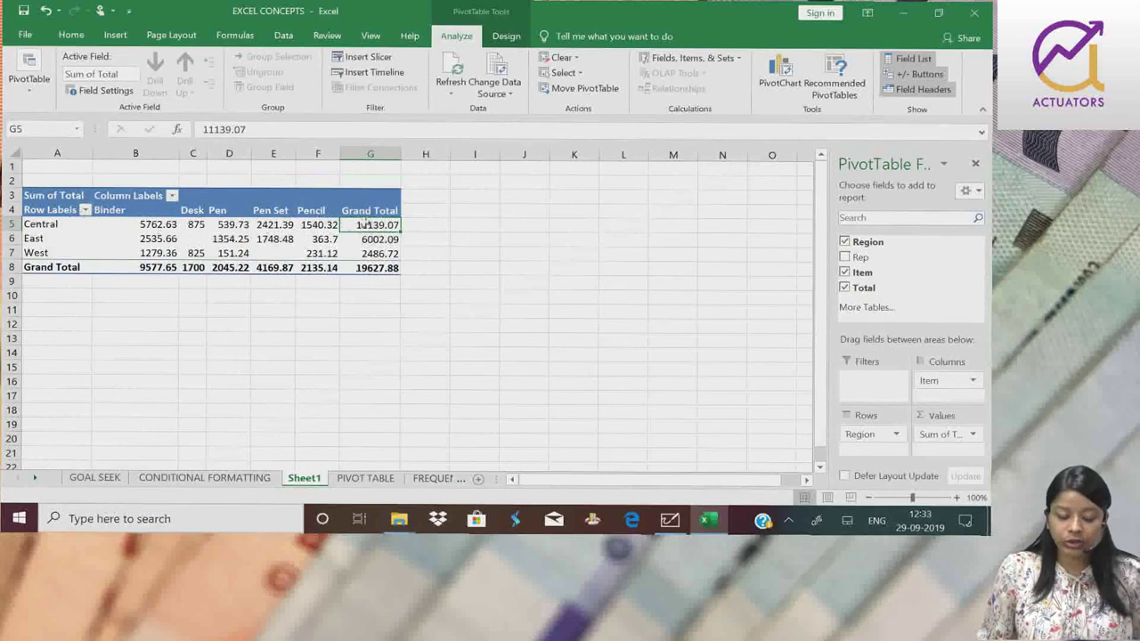
pyautogui.moveTo(150, 225); pyautogui.dragTo(149, 266)
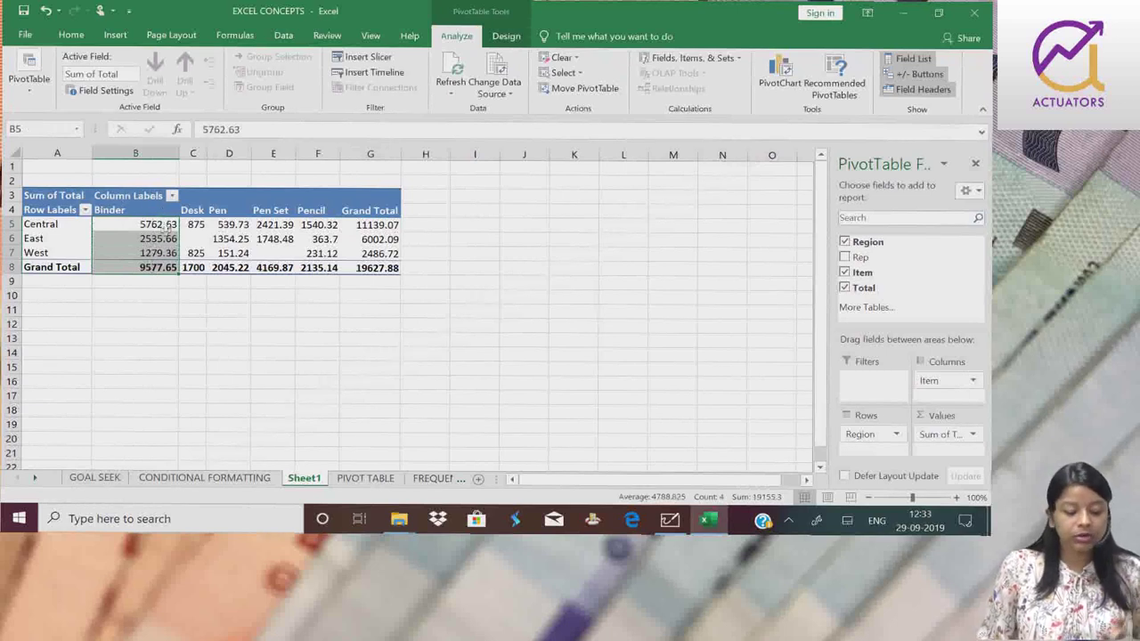
pyautogui.click(146, 268)
pyautogui.click(374, 267)
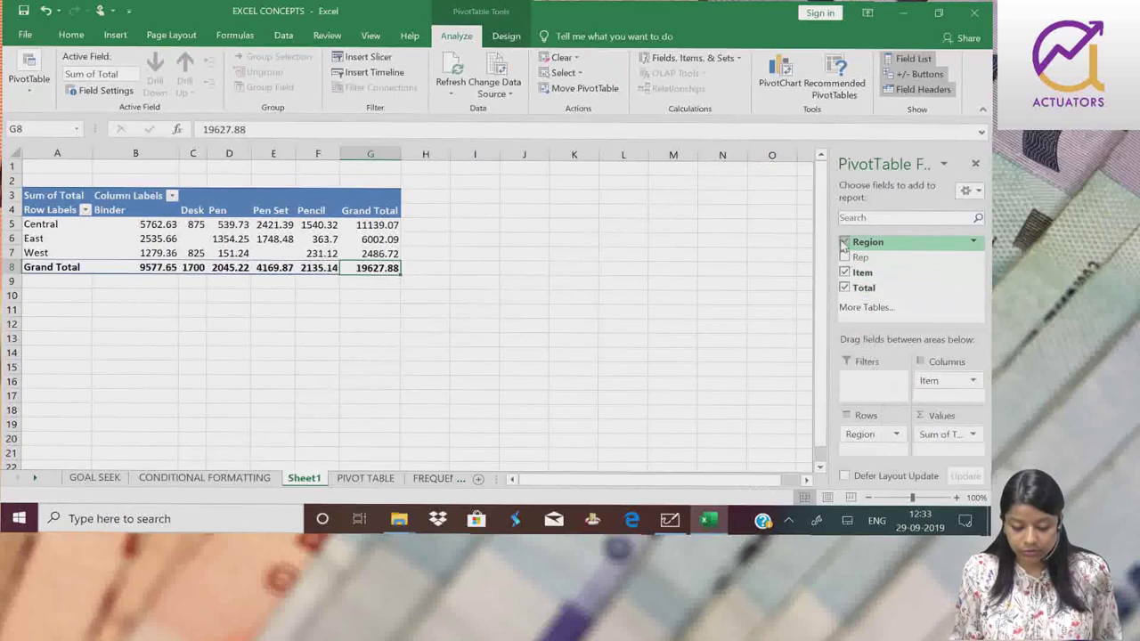
# Rearrange the pivot layout with Item and nested Rep in the rows and Region as the report filter
pyautogui.click(844, 273)
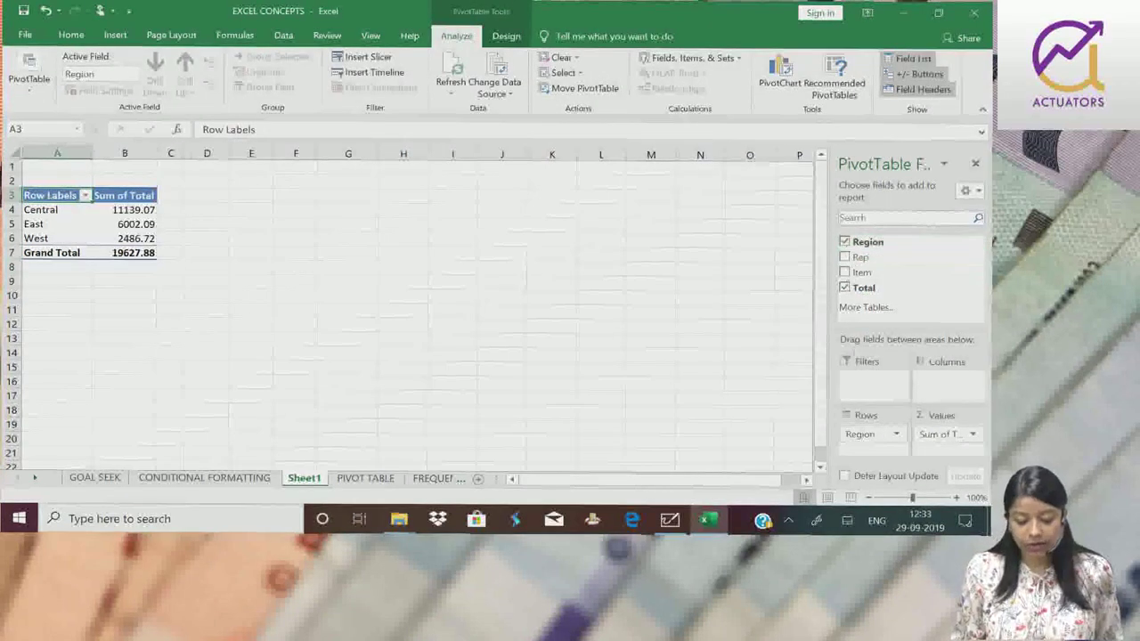
pyautogui.click(846, 242)
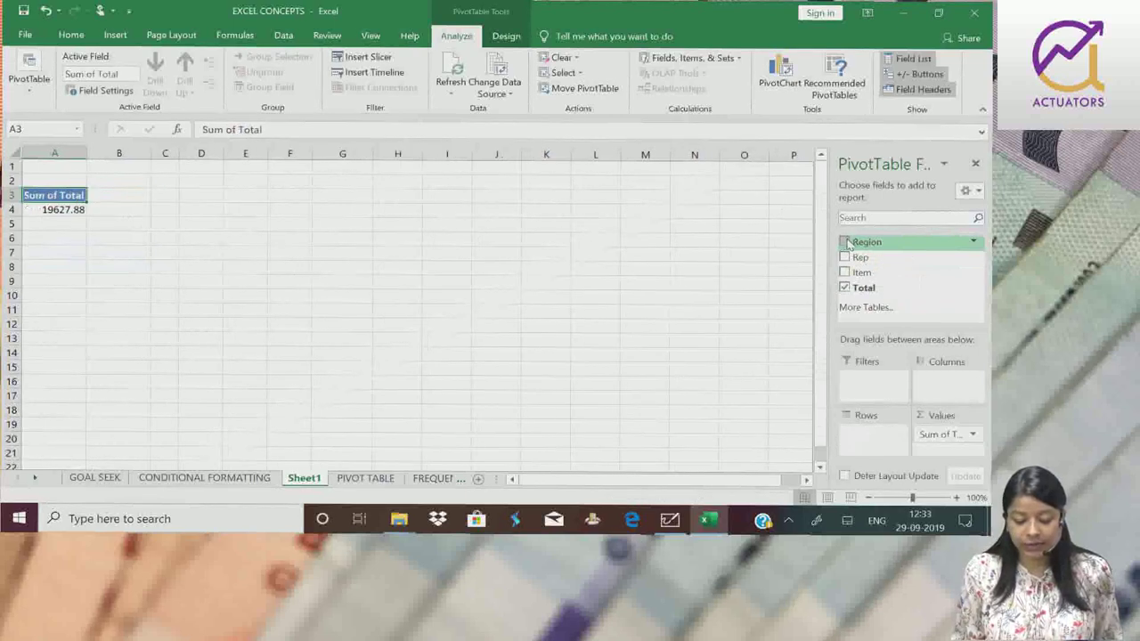
pyautogui.moveTo(861, 273)
pyautogui.mouseDown()
pyautogui.moveTo(870, 442)
pyautogui.moveTo(857, 438)
pyautogui.mouseUp()
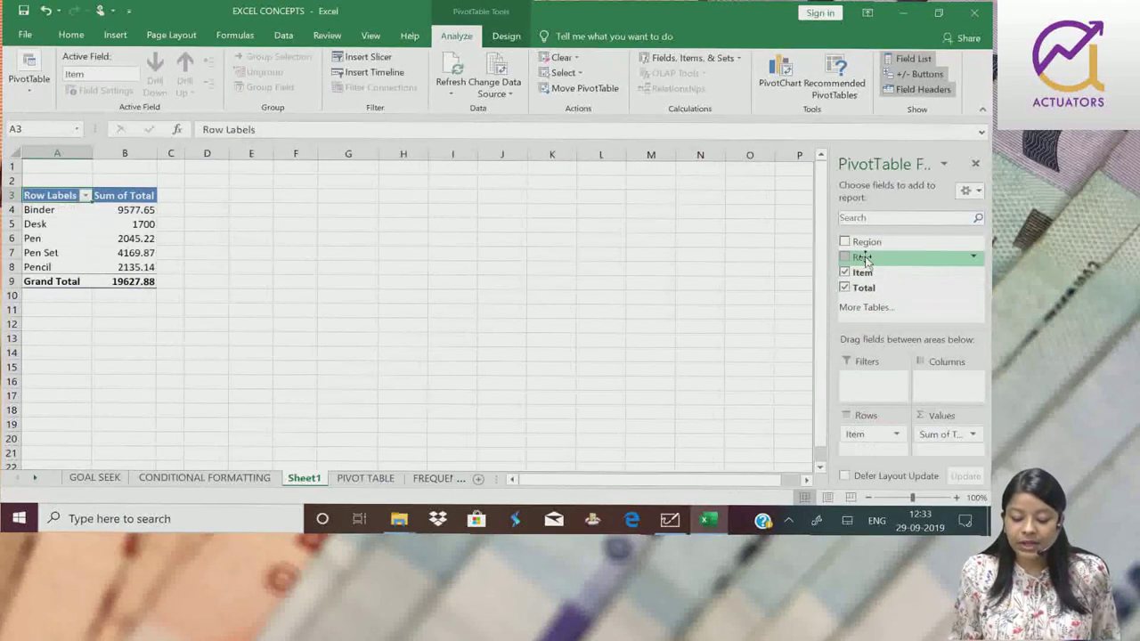
pyautogui.moveTo(860, 257); pyautogui.dragTo(862, 449)
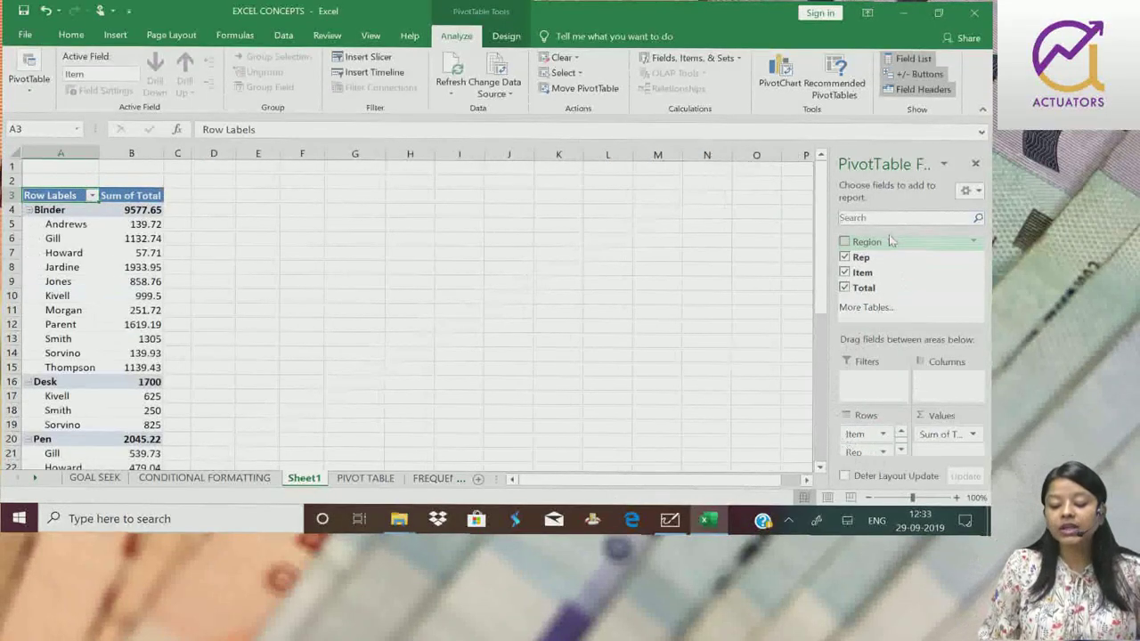
pyautogui.moveTo(884, 247); pyautogui.dragTo(882, 381)
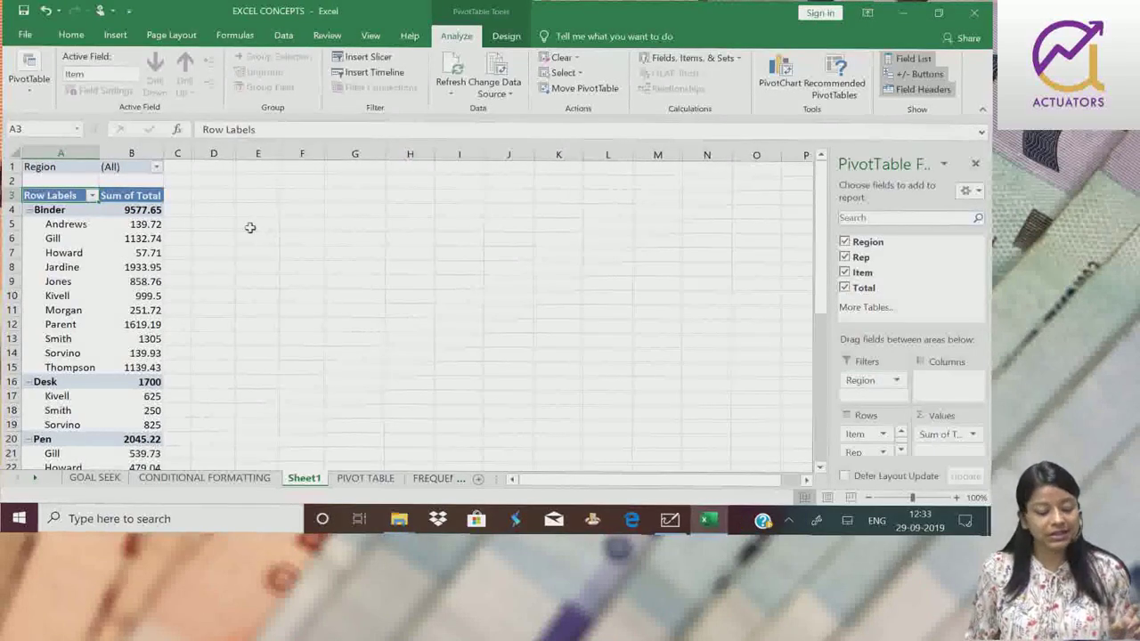
# Collapse the Binder, Desk, Pen, Pen Set and Pencil groups in the pivot rows
pyautogui.scroll(-9, 288, 237)
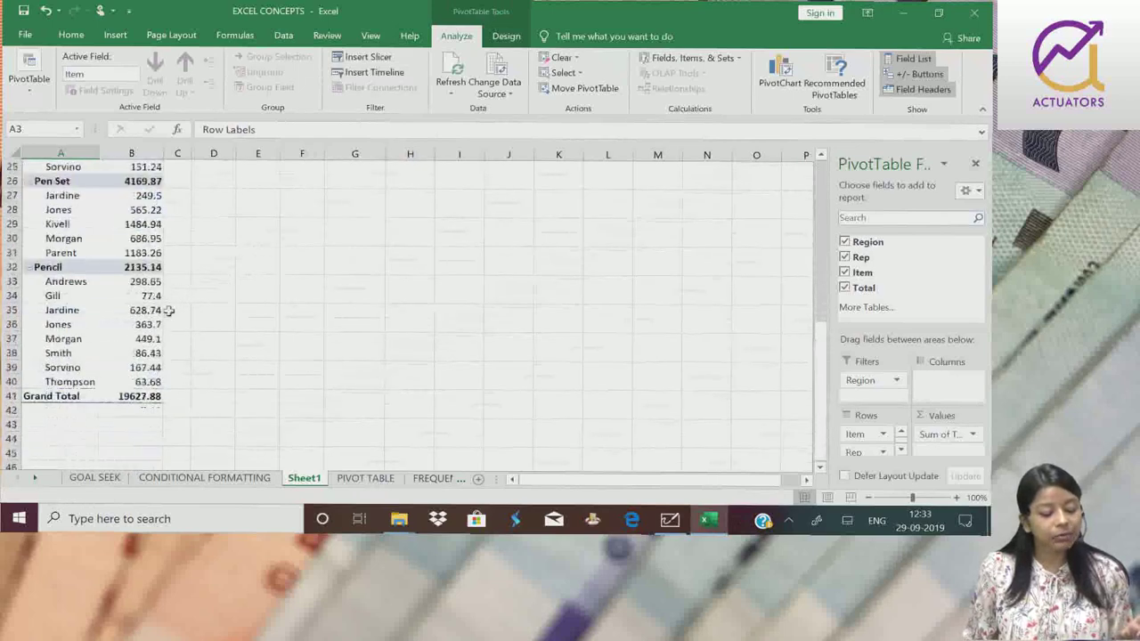
pyautogui.scroll(9, 165, 307)
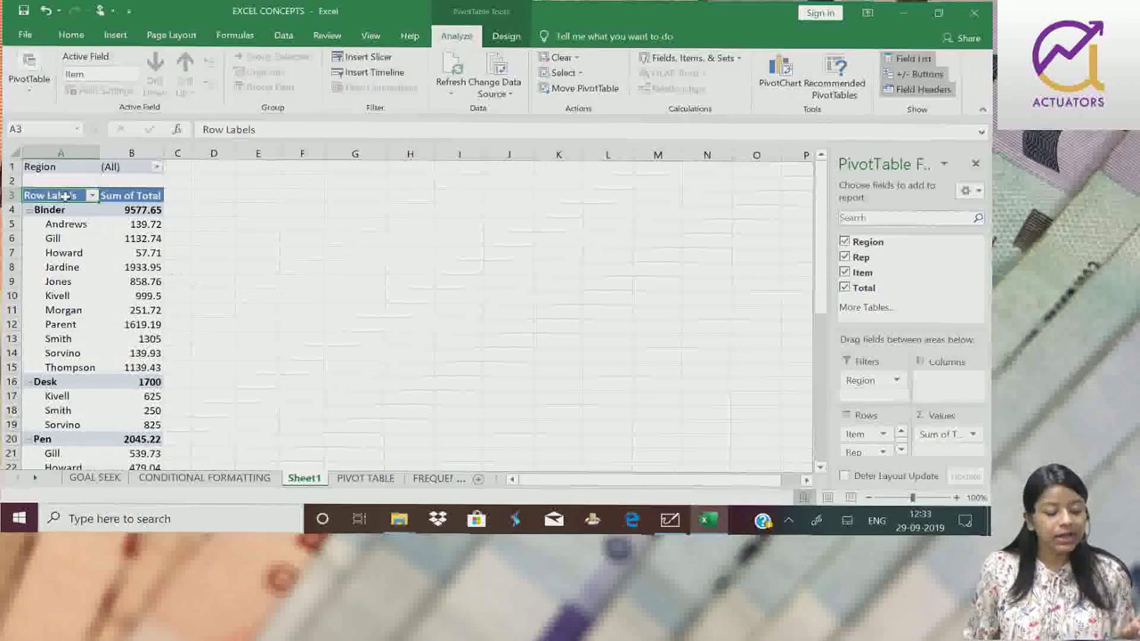
pyautogui.click(29, 211)
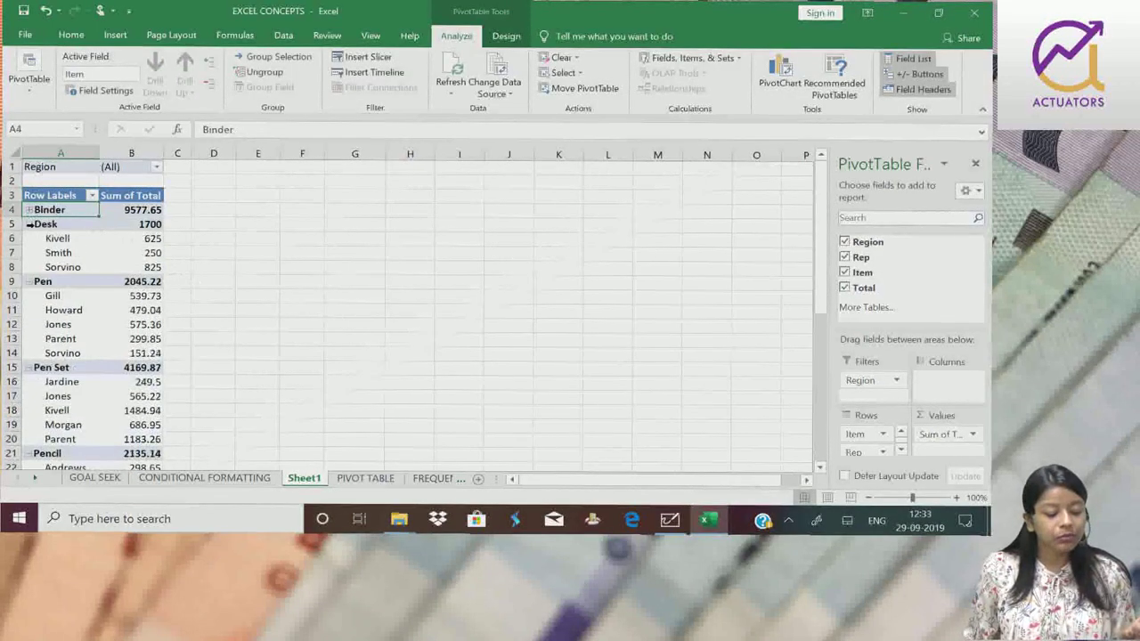
pyautogui.click(28, 225)
pyautogui.click(28, 239)
pyautogui.click(29, 253)
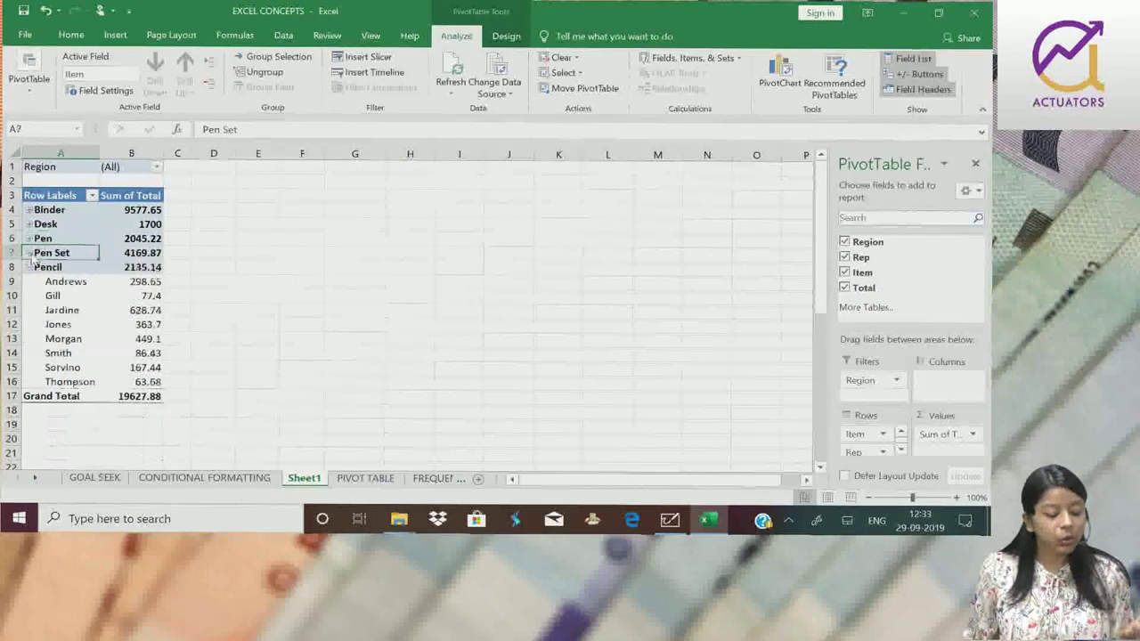
pyautogui.click(29, 268)
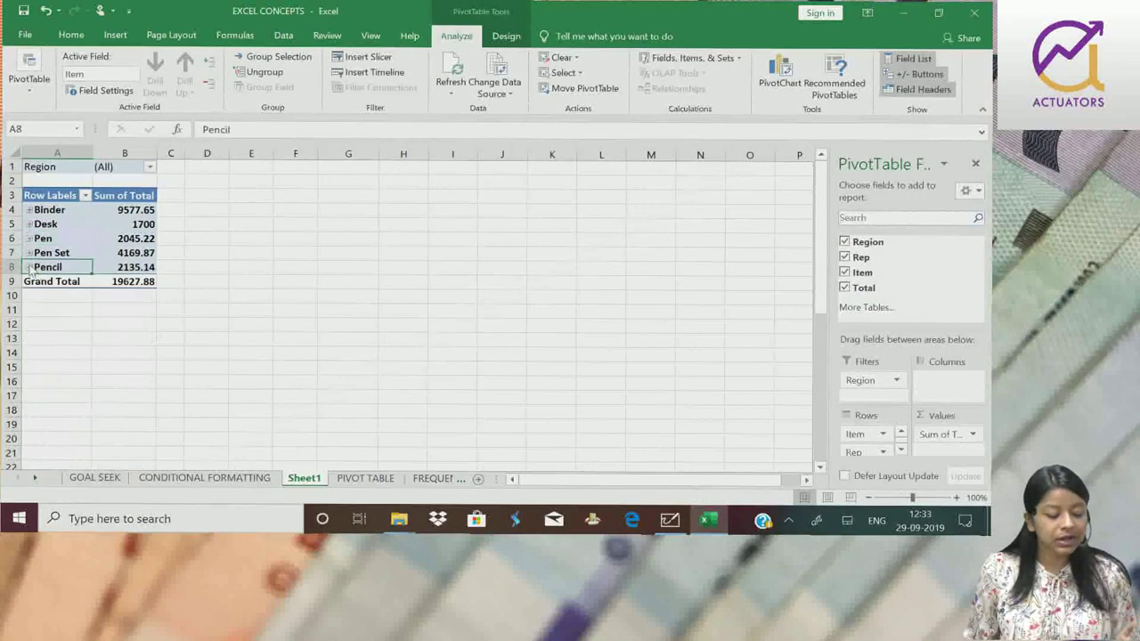
# Expand the Binder group and filter the pivot report to show only the Central region
pyautogui.click(28, 211)
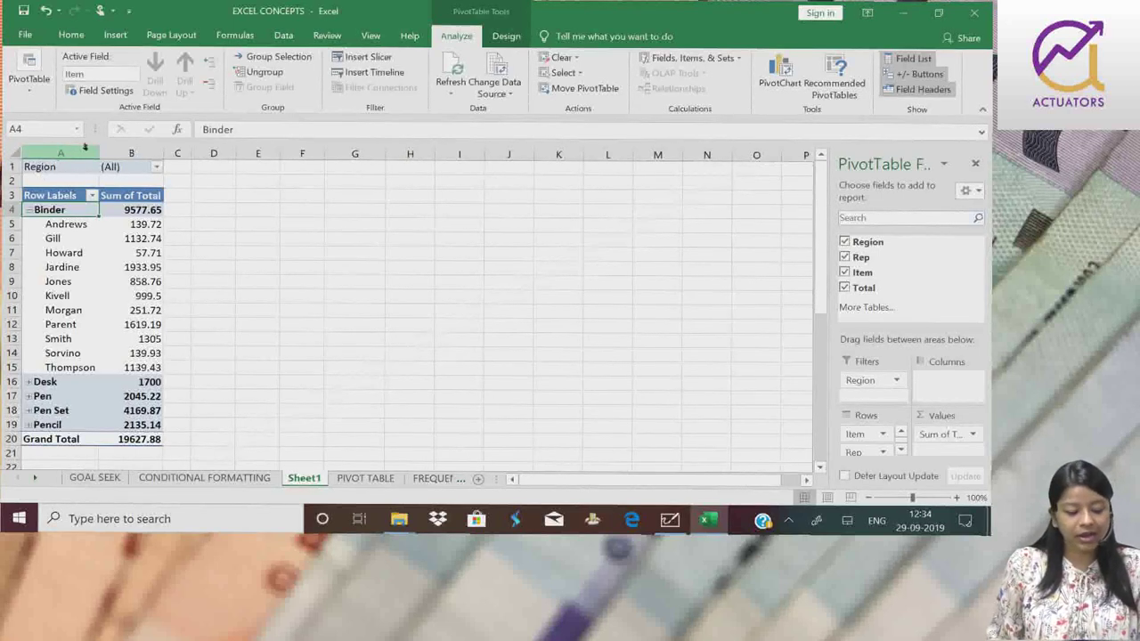
pyautogui.click(156, 168)
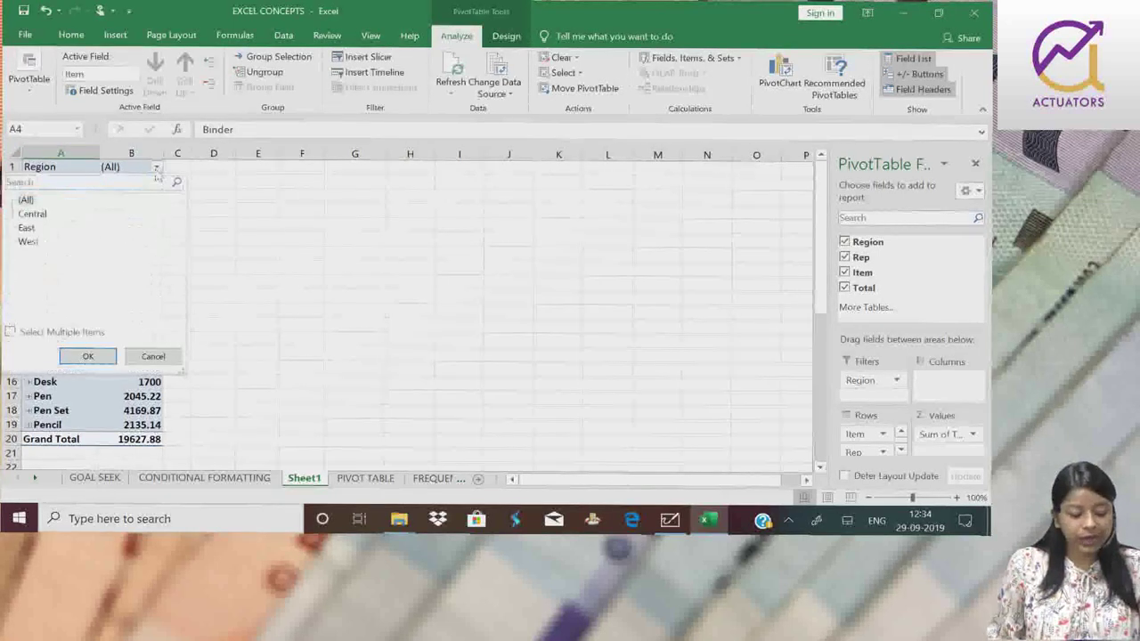
pyautogui.click(20, 333)
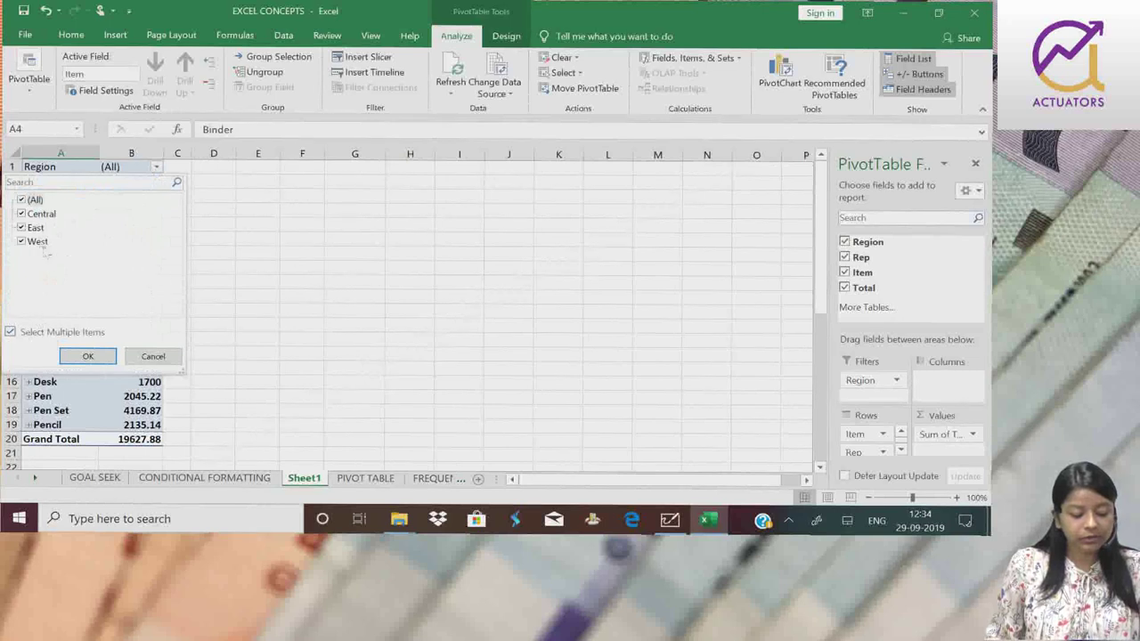
pyautogui.click(21, 199)
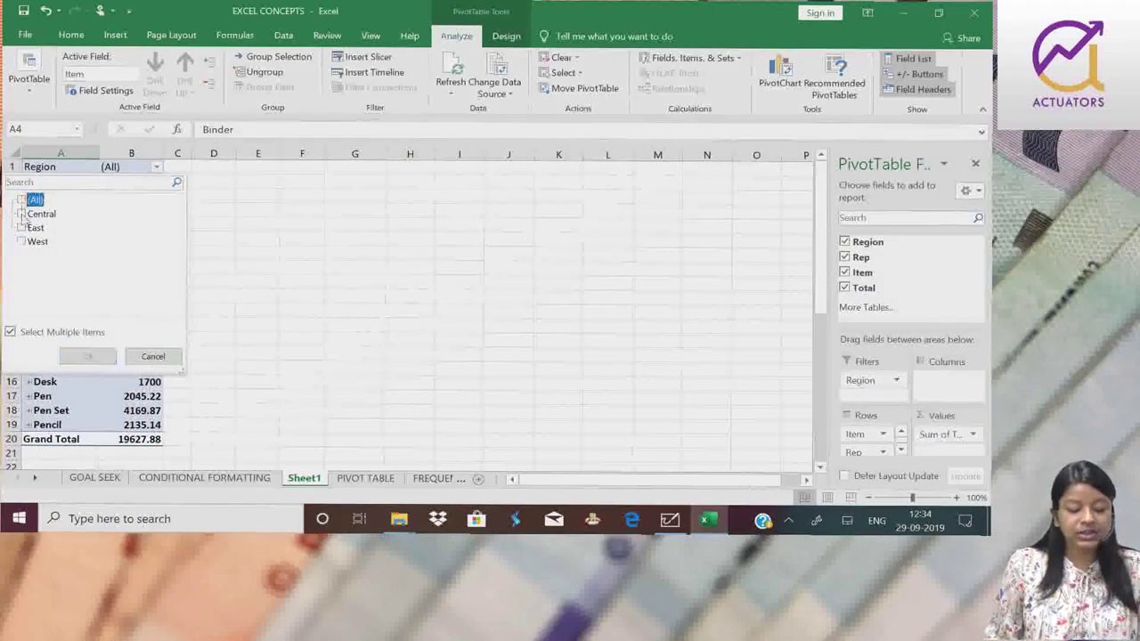
pyautogui.click(21, 214)
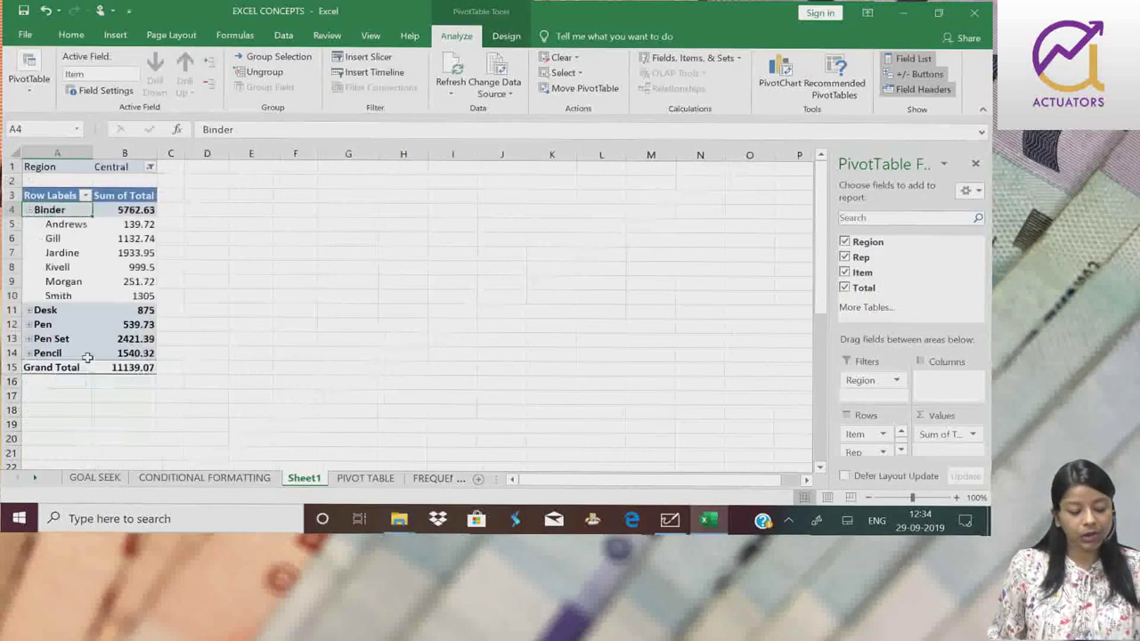
pyautogui.click(88, 356)
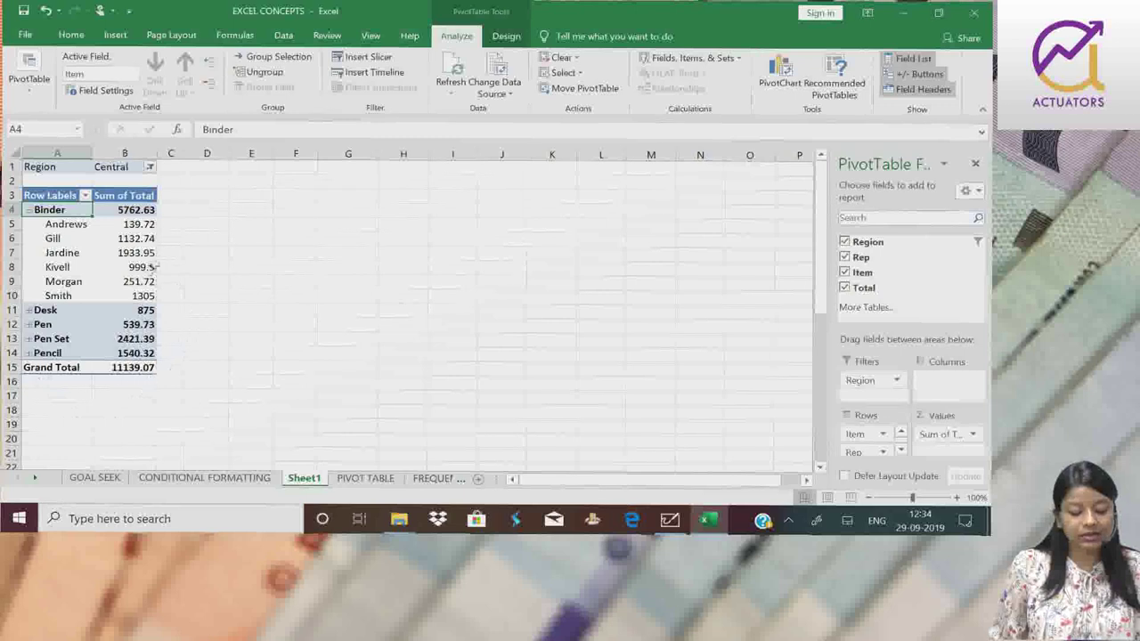
# Check the grand total for Central, and collapse and re-expand the Binder group to compare its subtotal with its rep rows
pyautogui.click(129, 369)
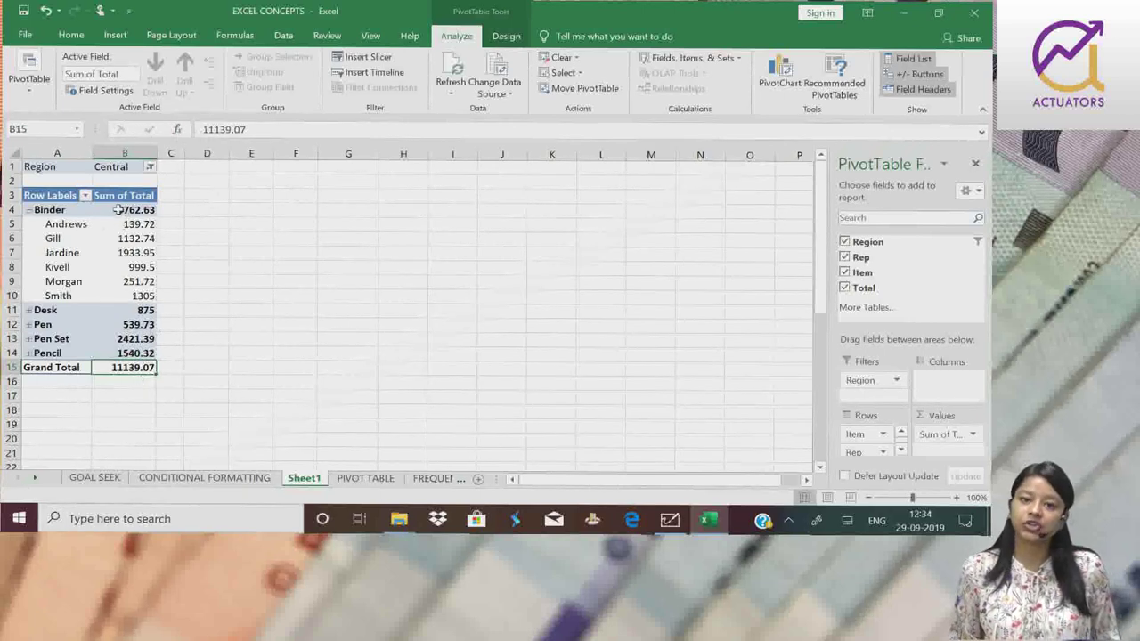
pyautogui.click(30, 210)
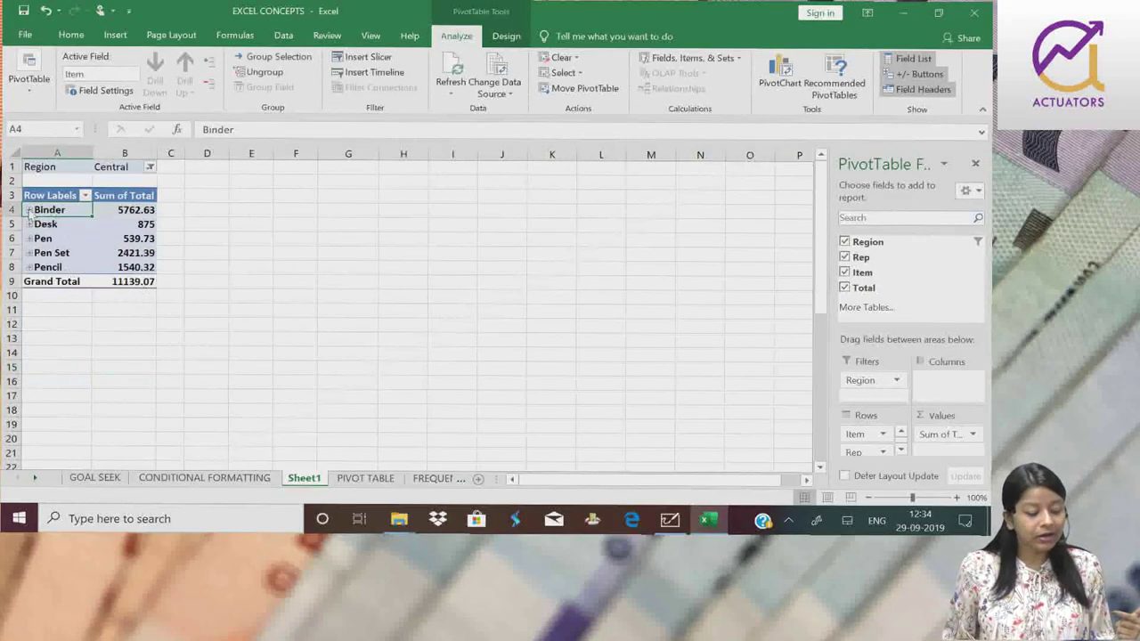
pyautogui.click(30, 211)
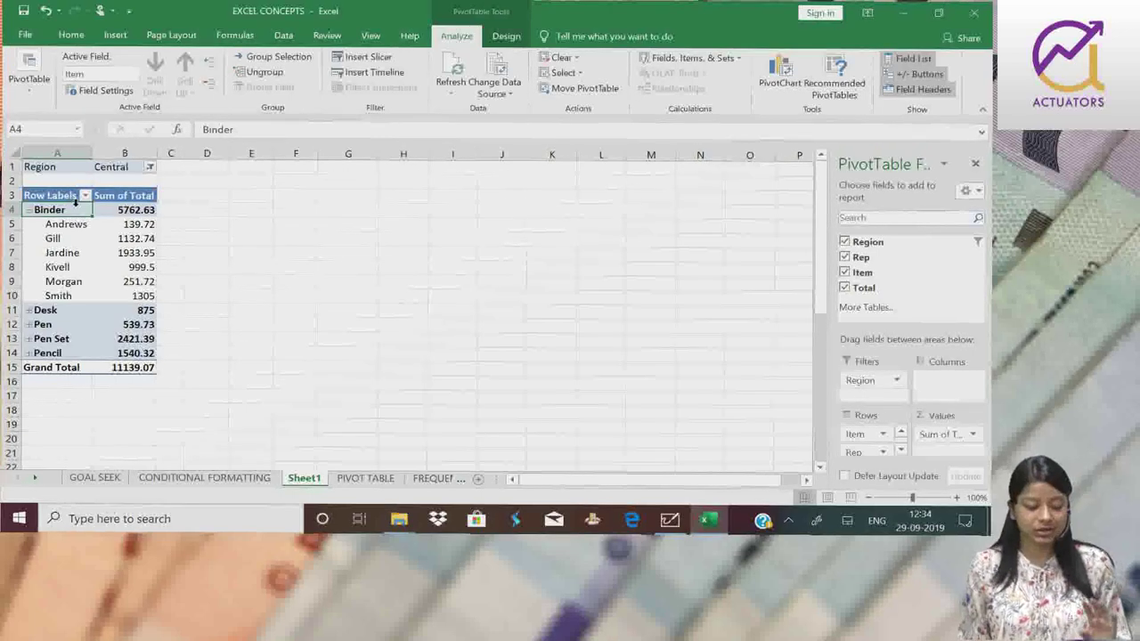
pyautogui.click(188, 214)
pyautogui.click(138, 198)
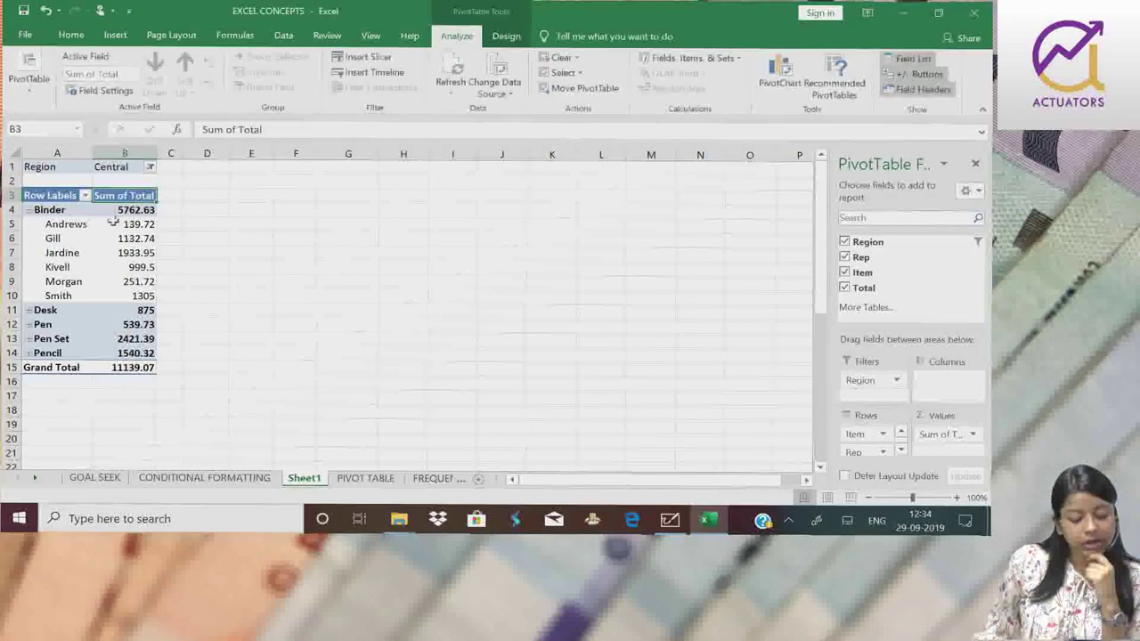
pyautogui.doubleClick(120, 197)
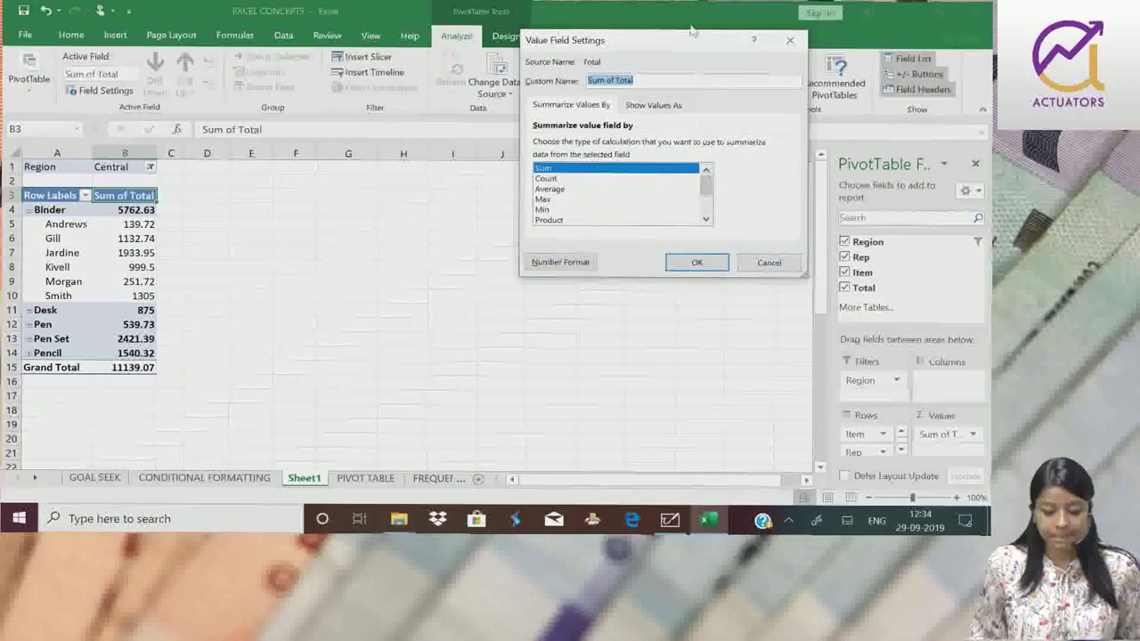
pyautogui.moveTo(627, 50); pyautogui.dragTo(441, 65)
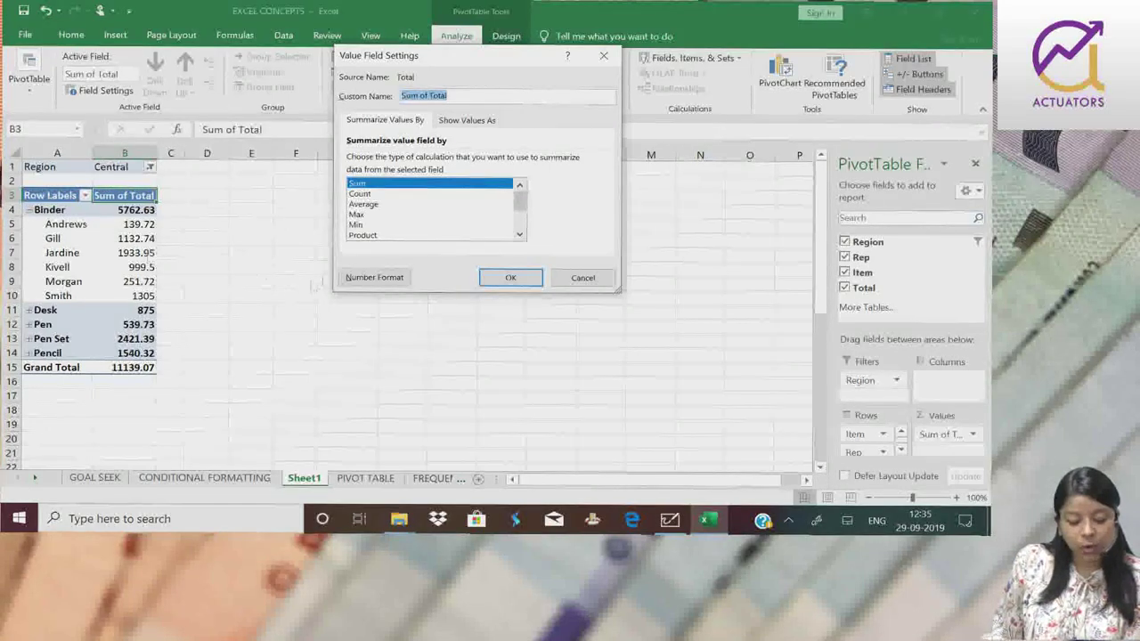
pyautogui.click(360, 193)
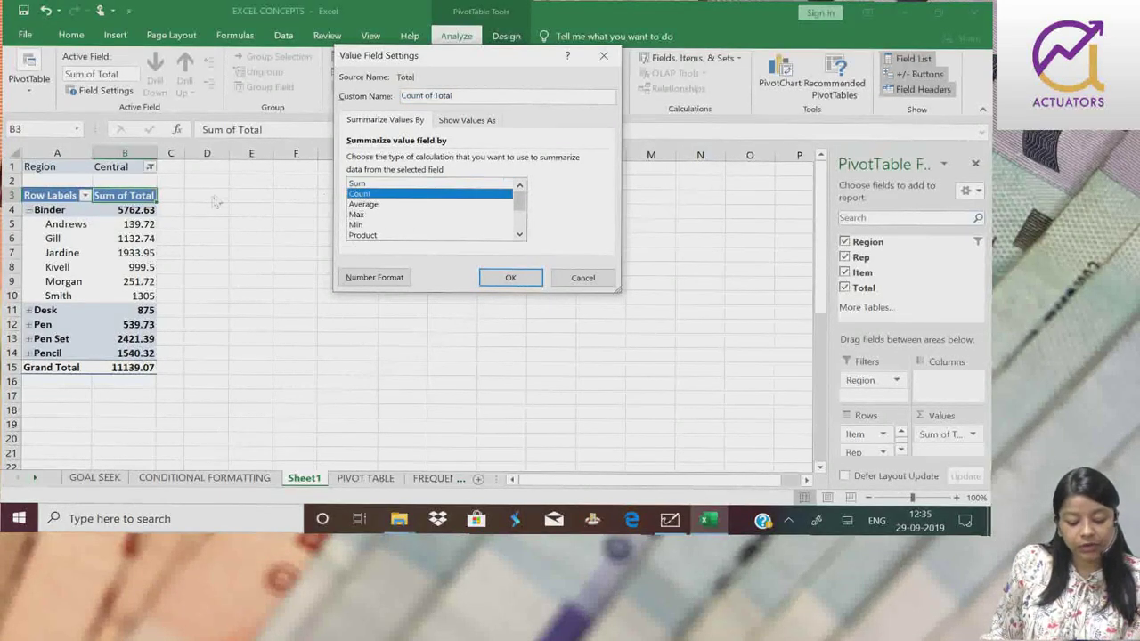
pyautogui.click(509, 277)
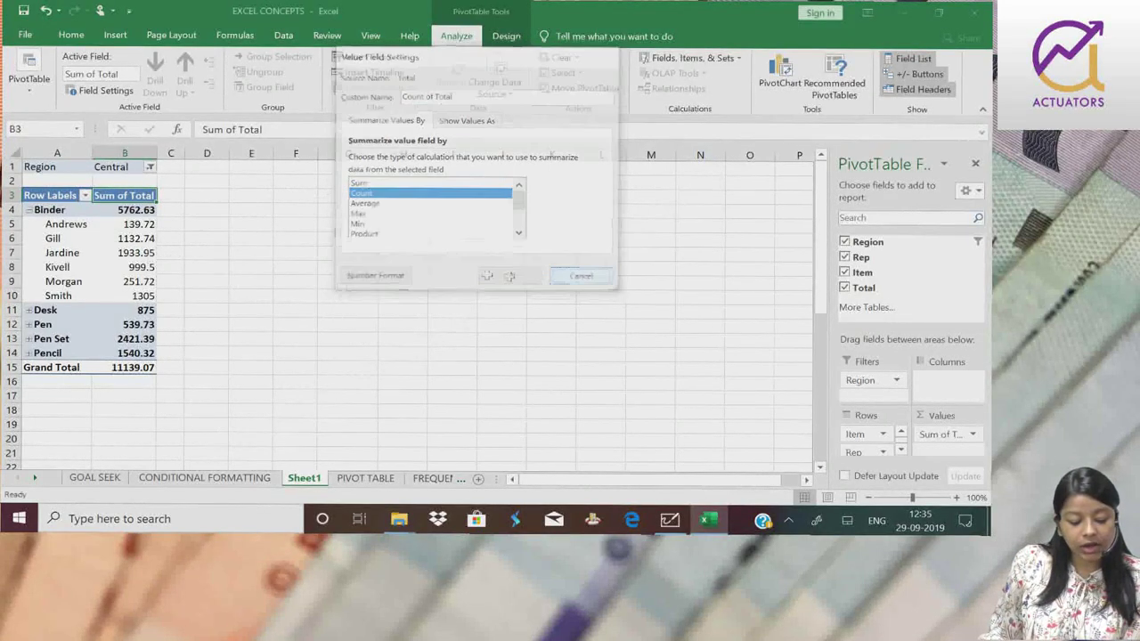
# Summarize the Total values by Count and review the counts of the Binder reps and the grand total
pyautogui.doubleClick(135, 203)
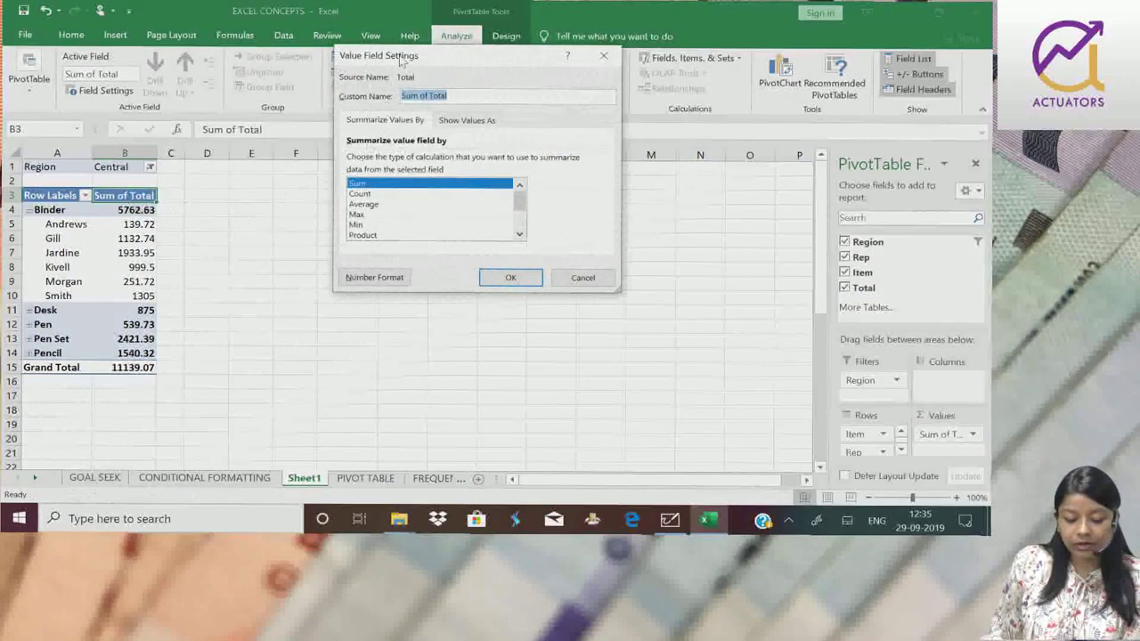
pyautogui.moveTo(403, 58); pyautogui.dragTo(322, 100)
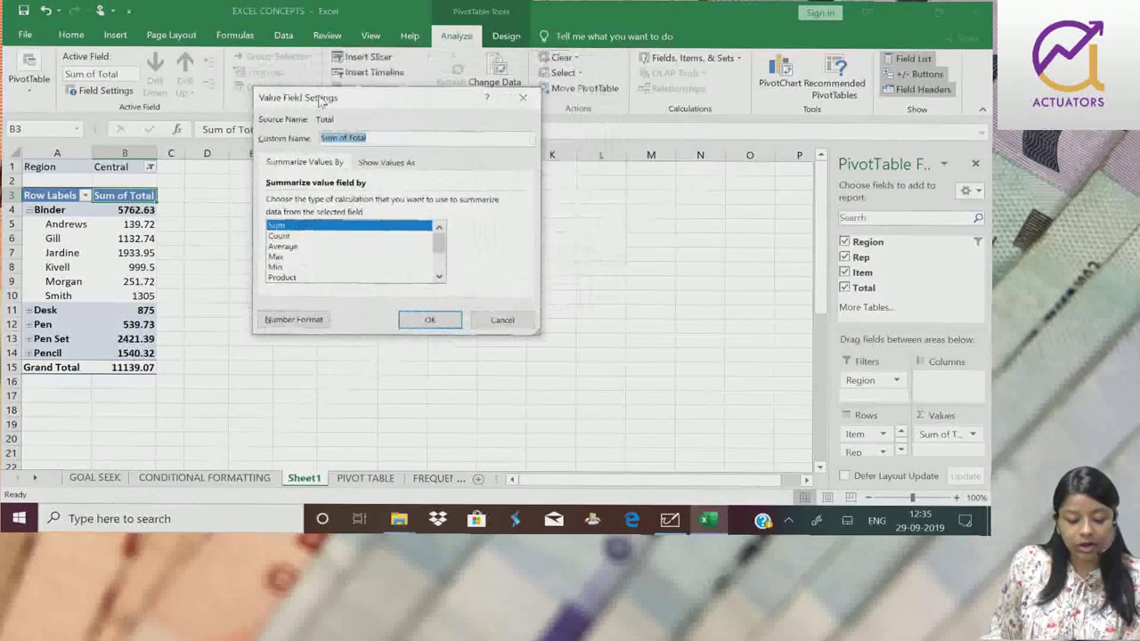
pyautogui.click(276, 236)
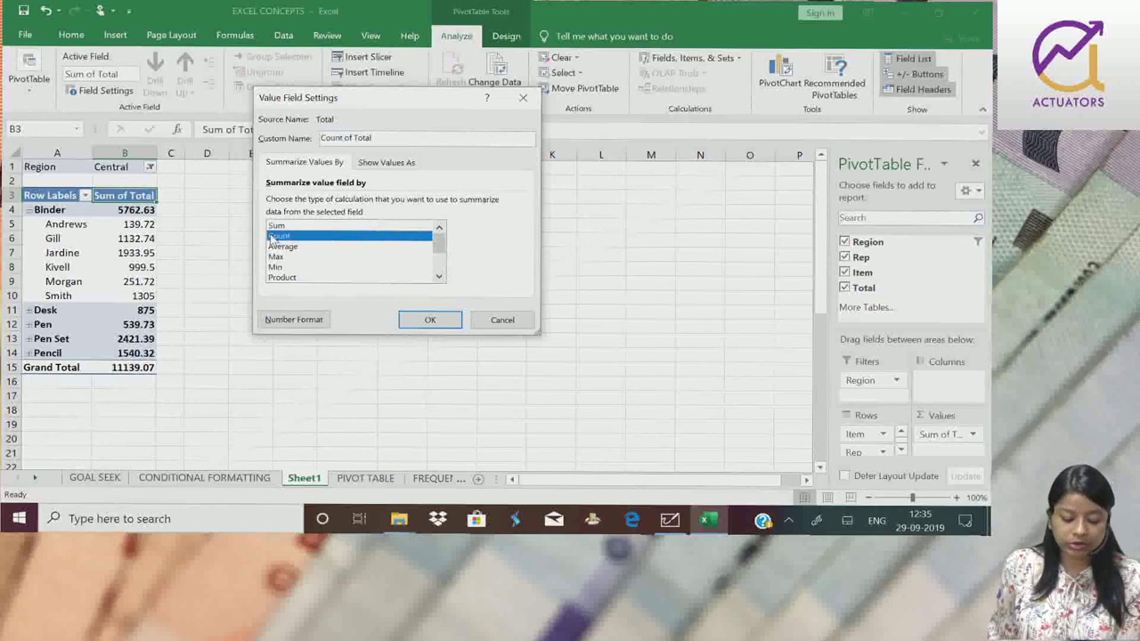
pyautogui.click(285, 247)
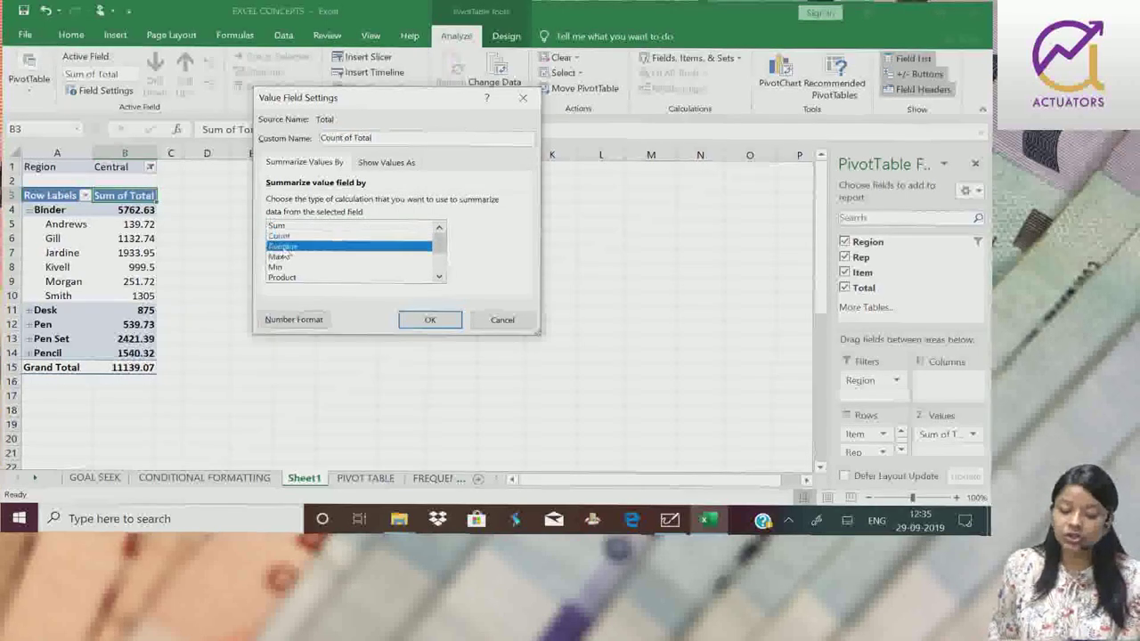
pyautogui.click(279, 258)
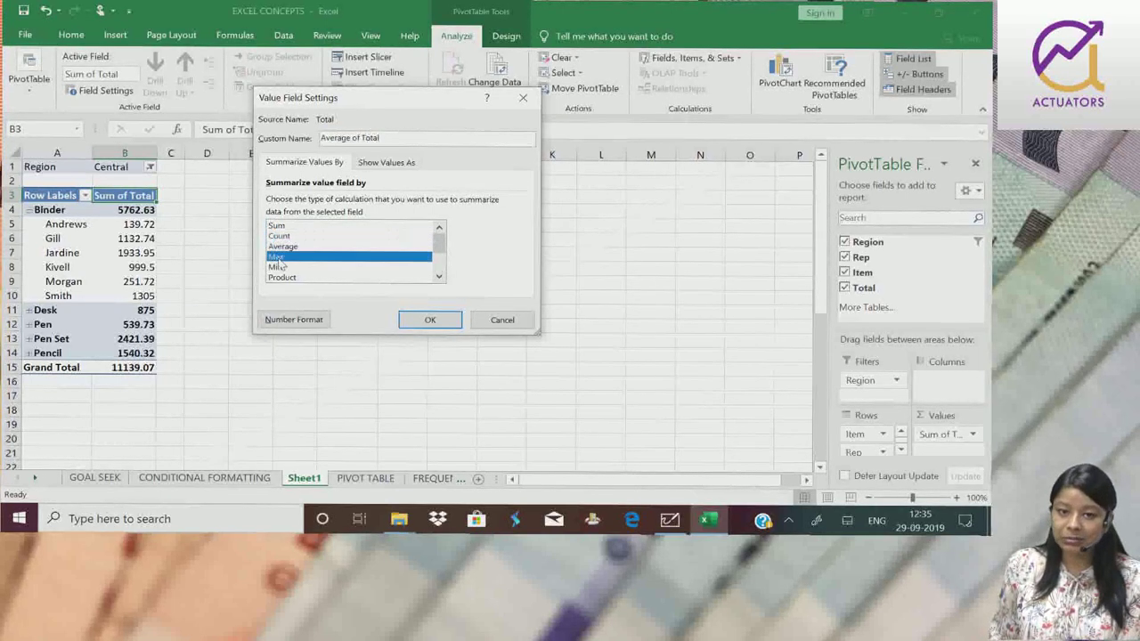
pyautogui.click(277, 267)
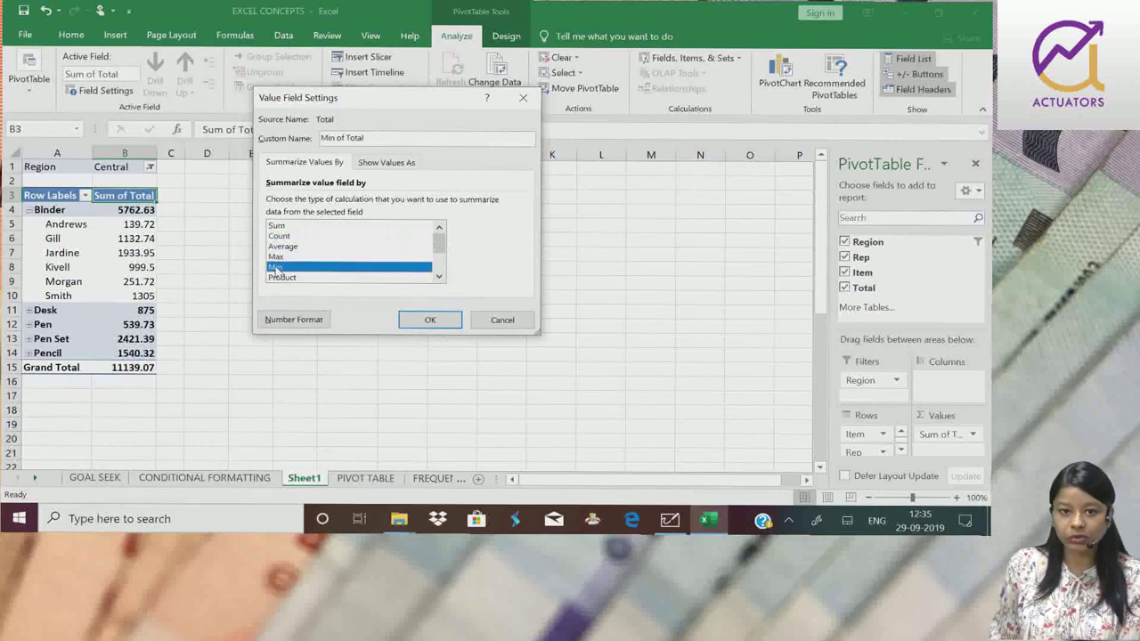
pyautogui.click(293, 237)
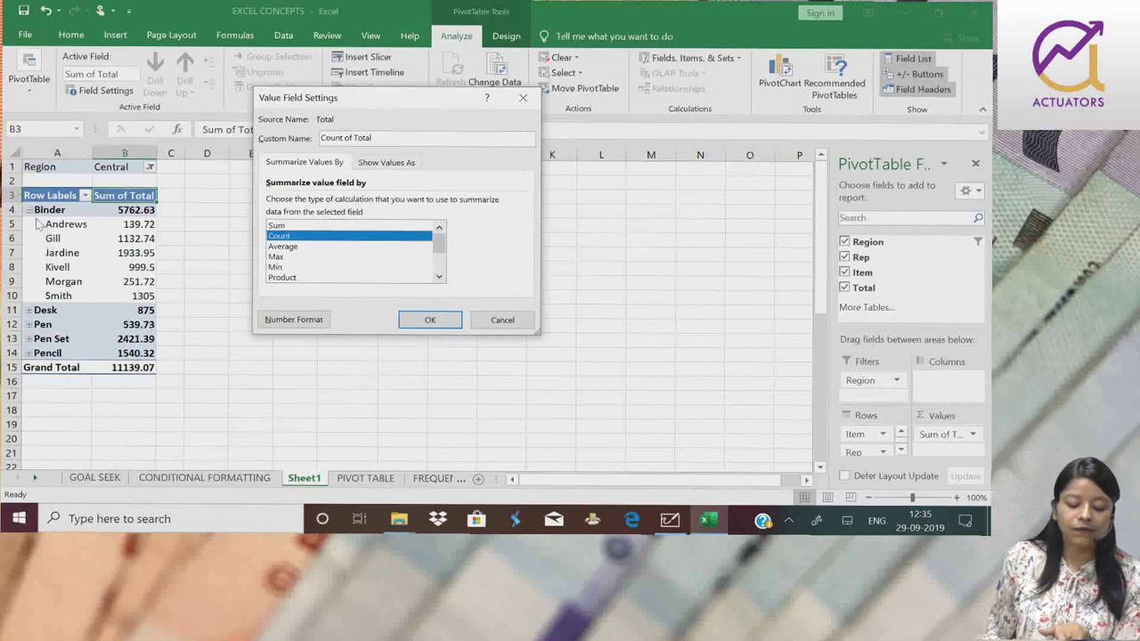
pyautogui.click(406, 319)
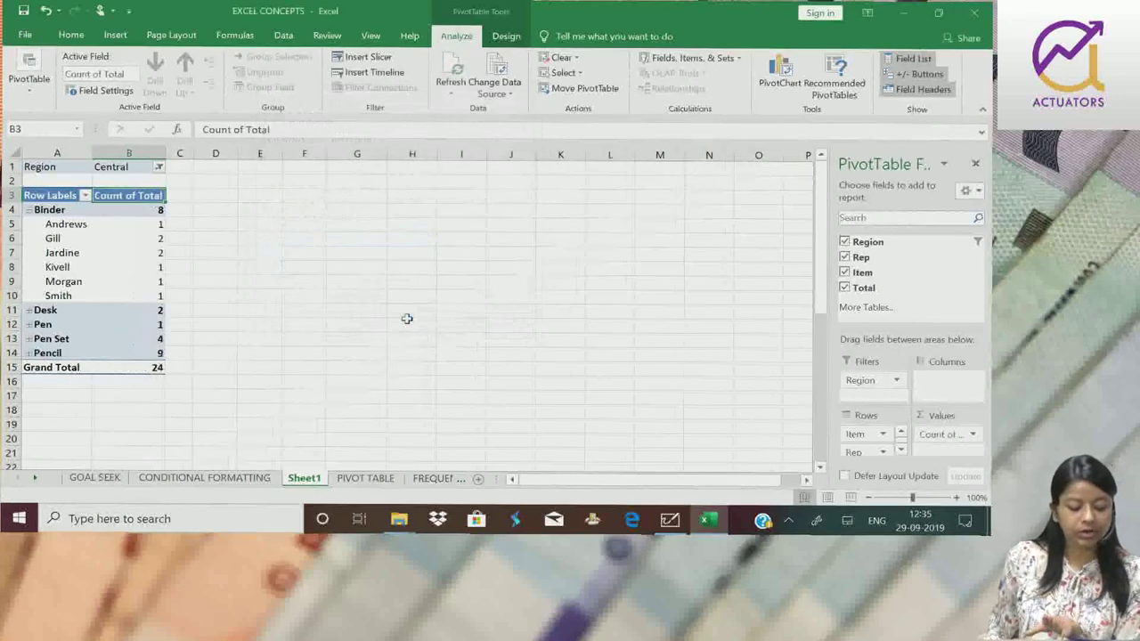
pyautogui.moveTo(152, 224); pyautogui.dragTo(152, 296)
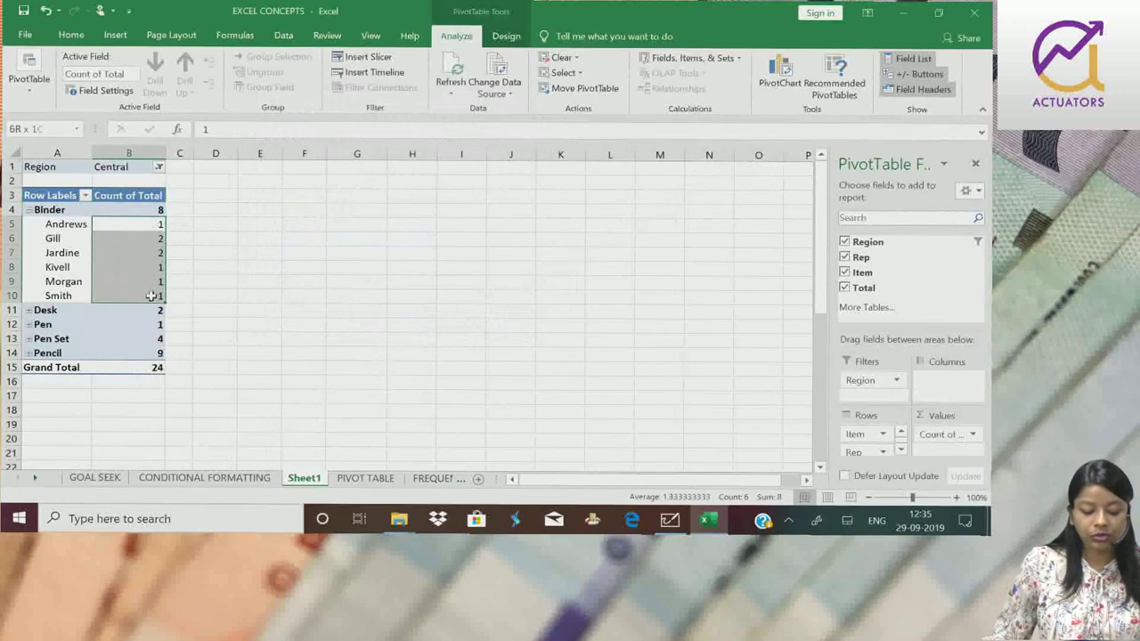
pyautogui.click(157, 369)
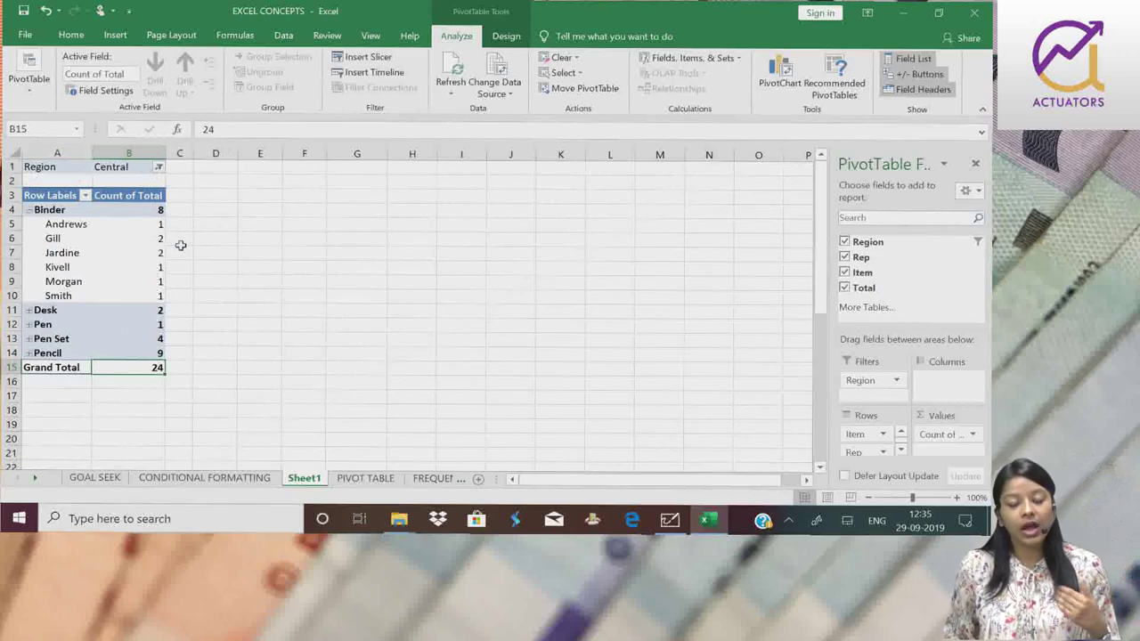
# Switch the Total values back to being summarized by Sum and rename their column header to "Total sales"
pyautogui.doubleClick(132, 196)
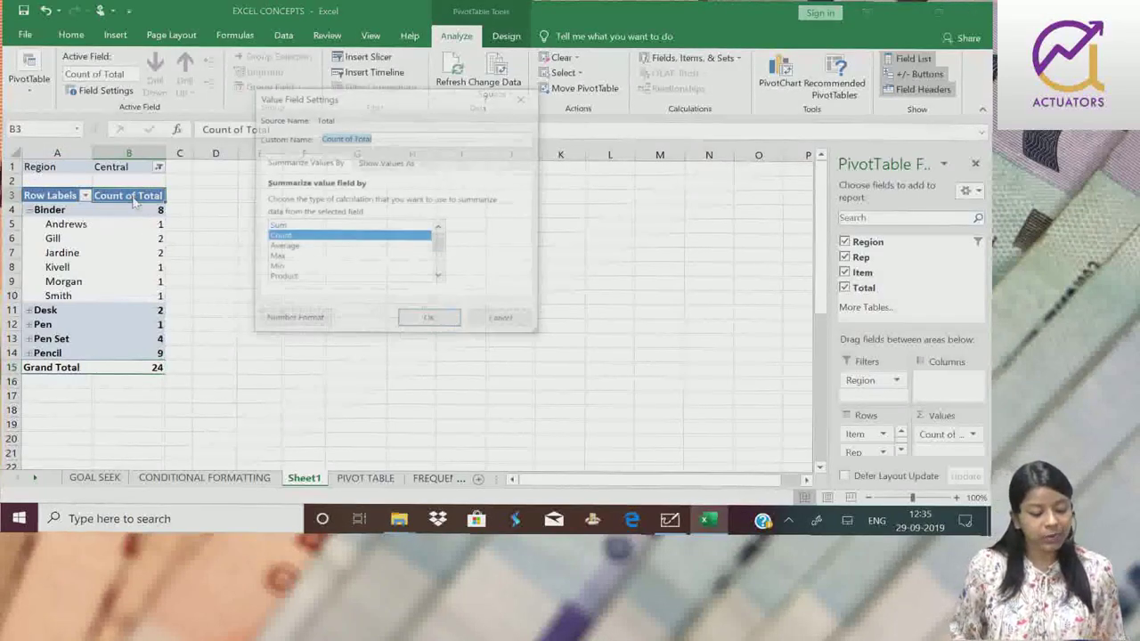
pyautogui.click(278, 226)
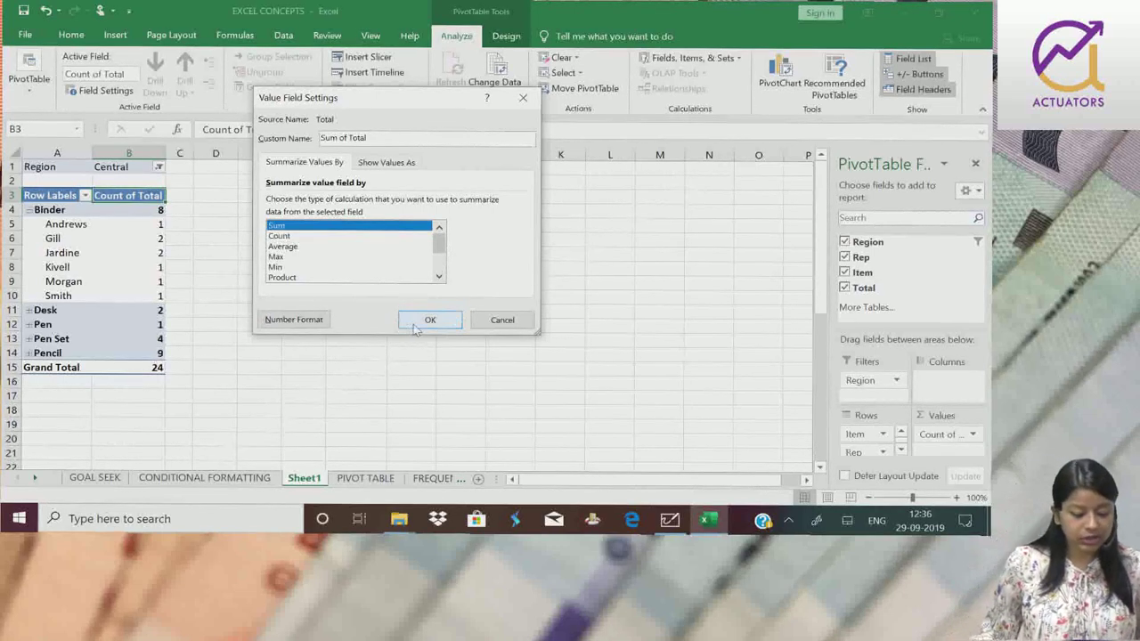
pyautogui.click(419, 322)
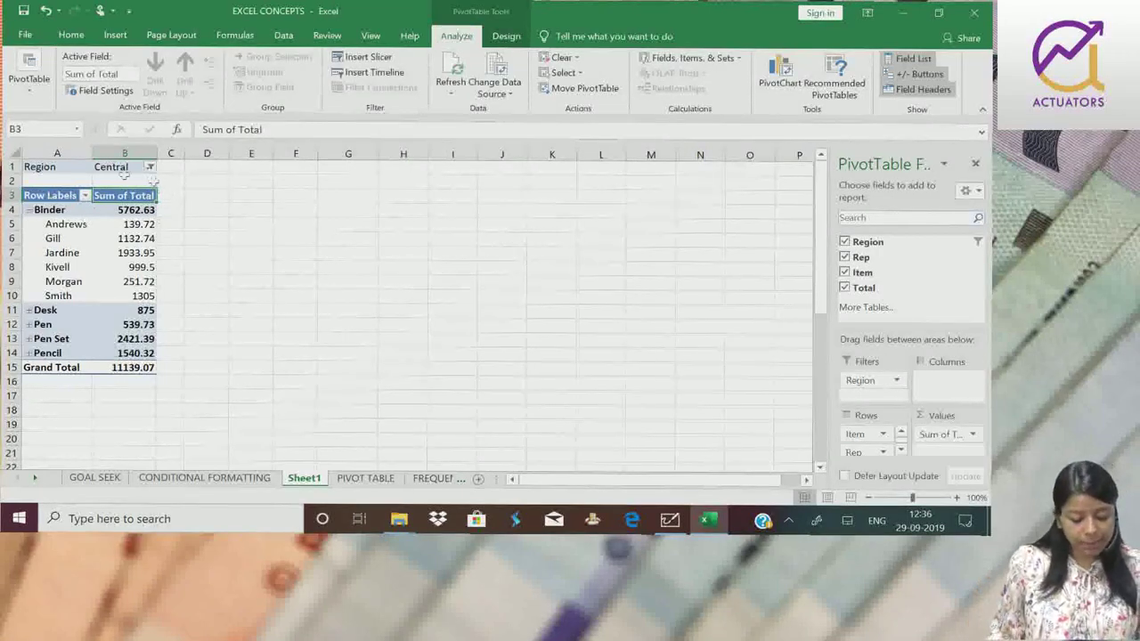
pyautogui.write('su')
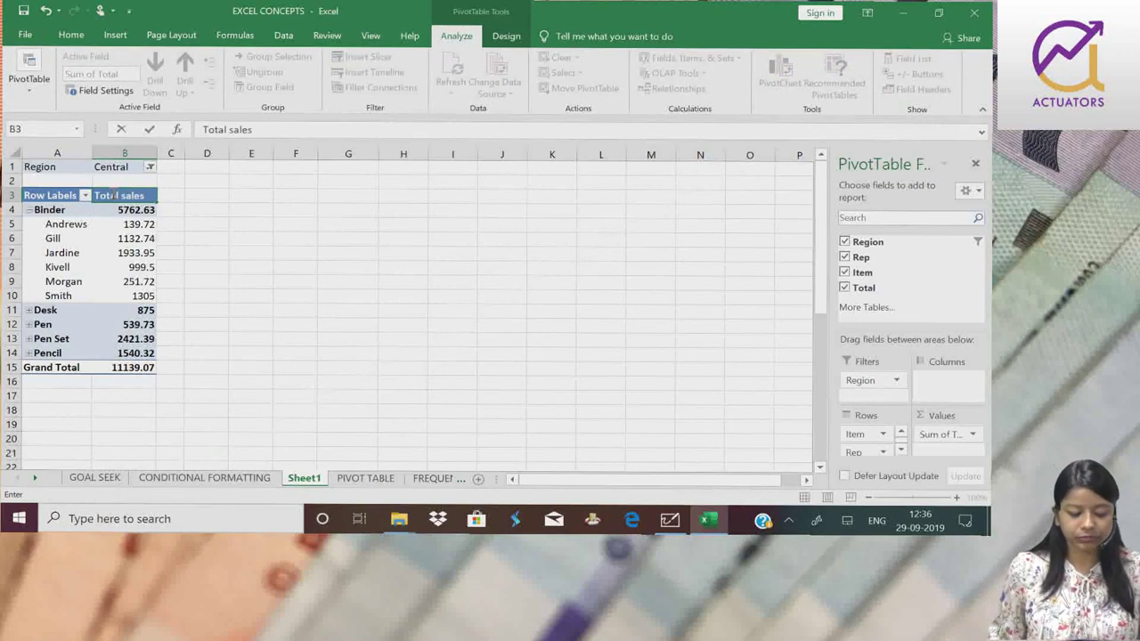
pyautogui.press('Return')
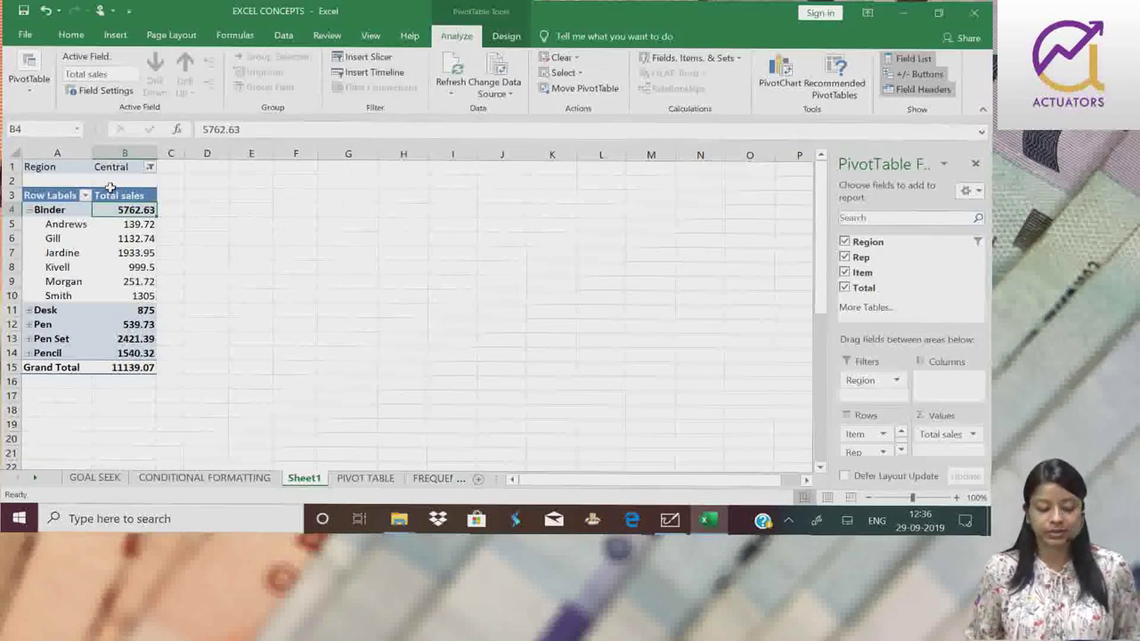
# Apply a gray PivotTable style with dark header and item subtotal rows to the pivot table
pyautogui.moveTo(65, 190); pyautogui.dragTo(153, 368)
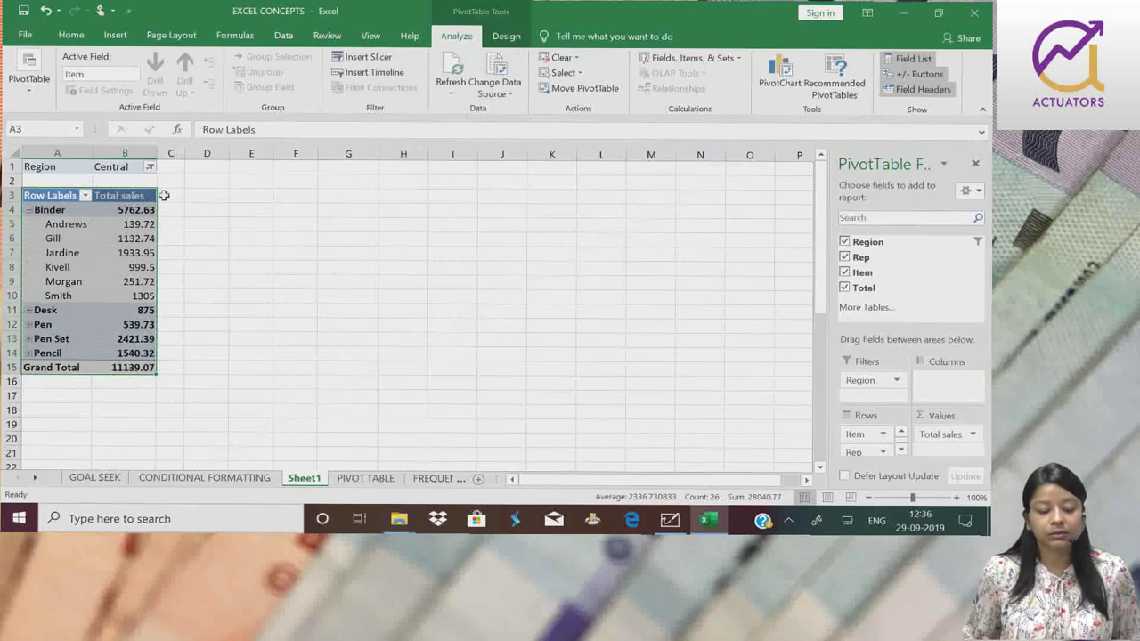
pyautogui.click(507, 37)
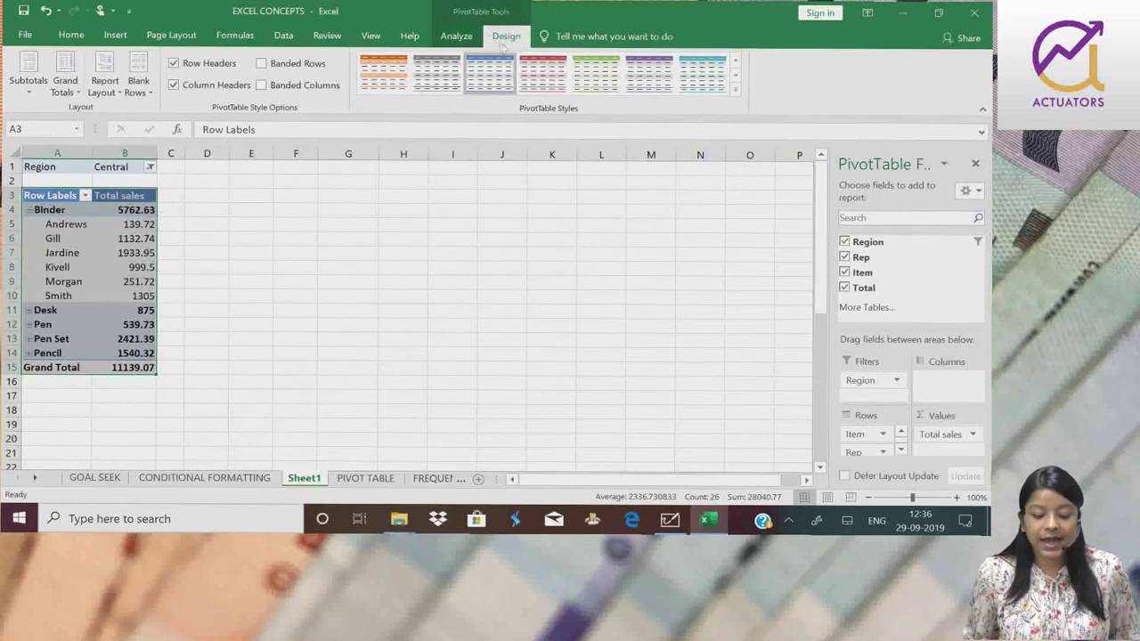
pyautogui.click(736, 76)
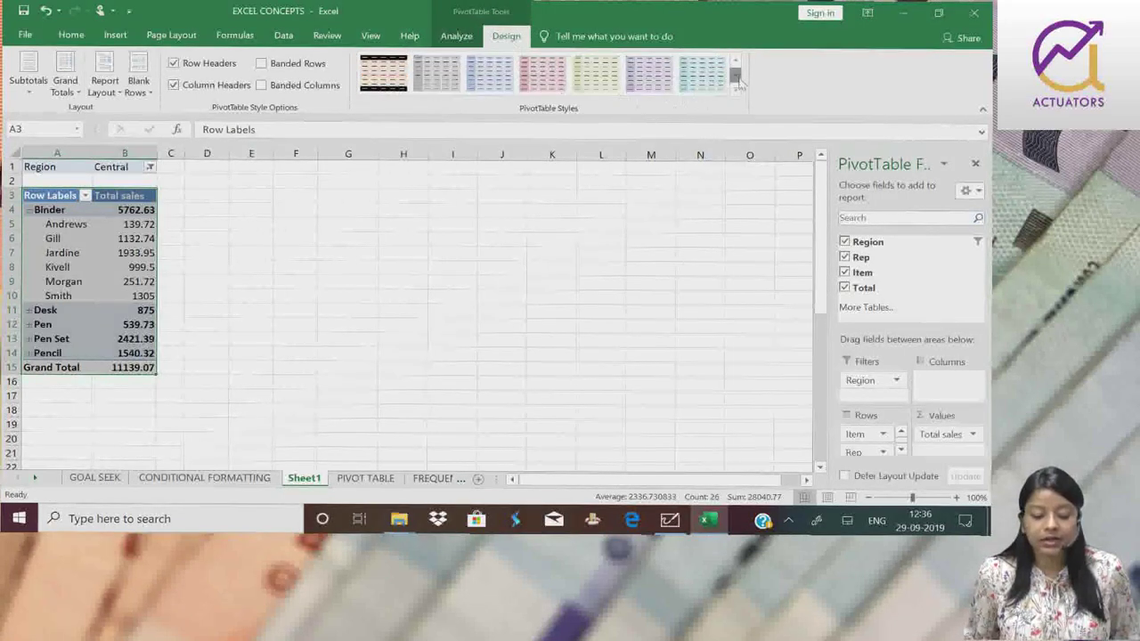
pyautogui.click(736, 75)
pyautogui.click(736, 76)
pyautogui.click(736, 76)
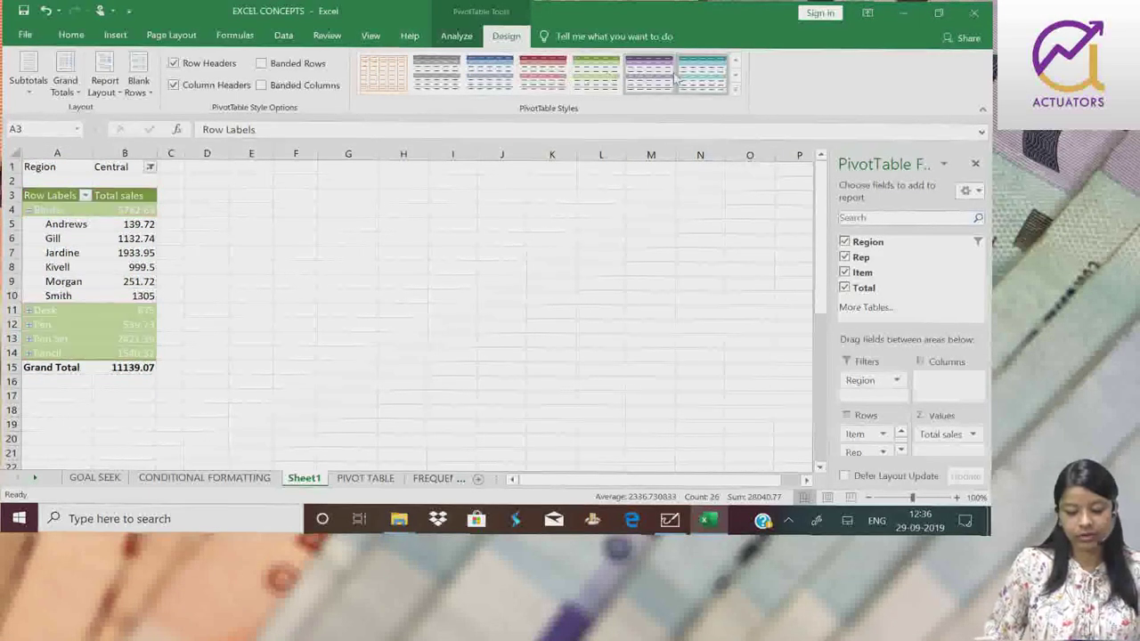
pyautogui.click(434, 84)
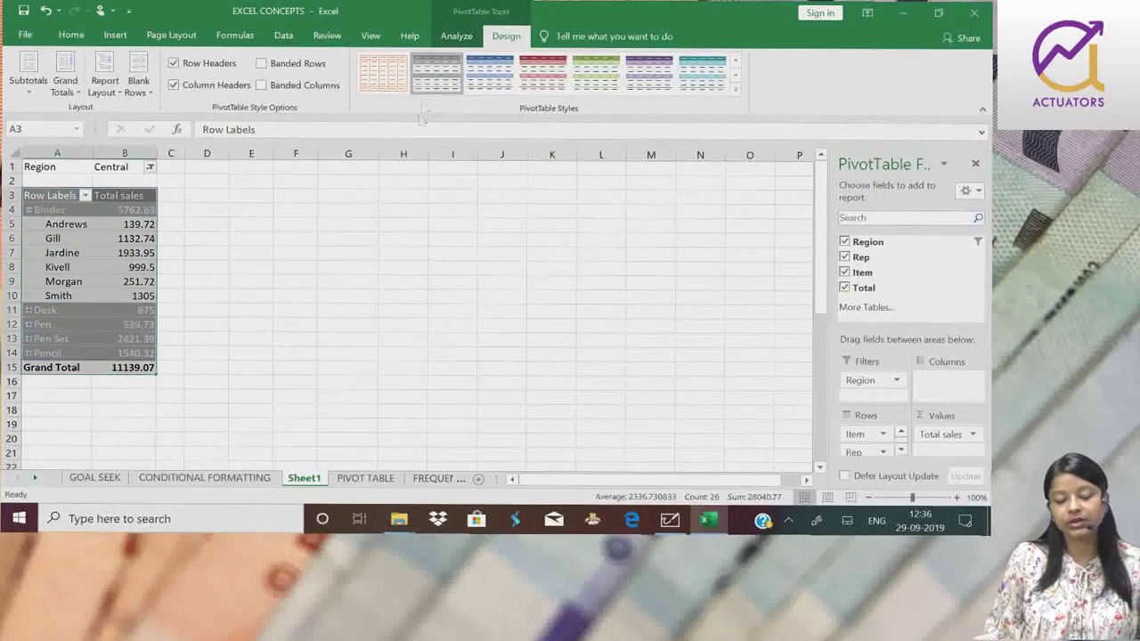
pyautogui.click(141, 223)
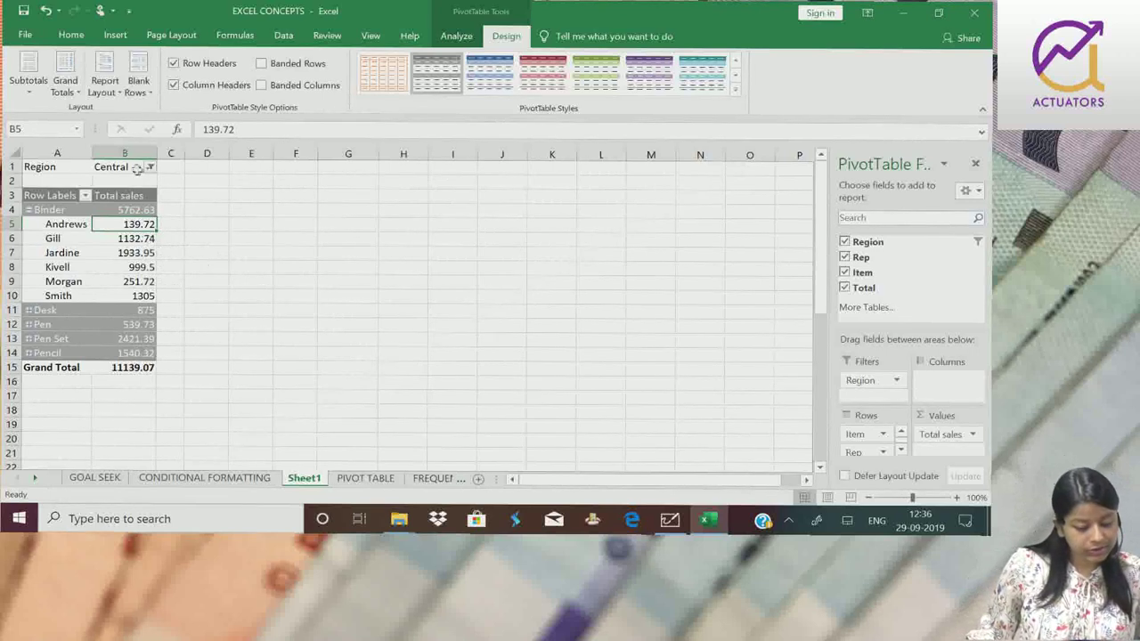
# Extend the Region filter to include East and West along with Central, and check the pivot table's grand total
pyautogui.click(150, 167)
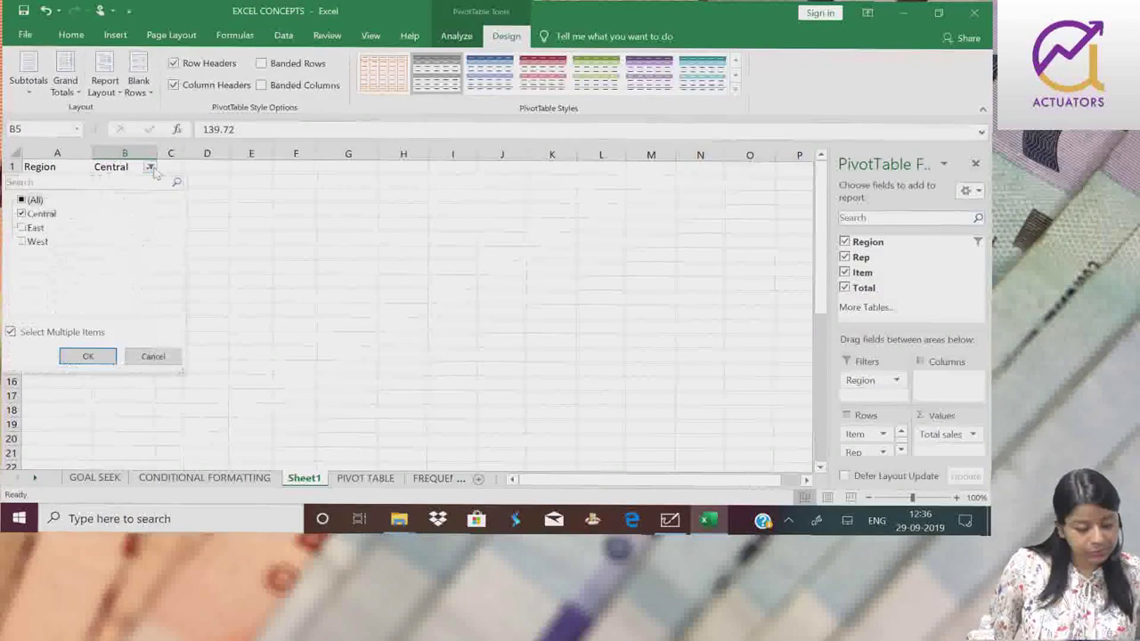
pyautogui.click(33, 336)
pyautogui.click(32, 335)
pyautogui.click(34, 228)
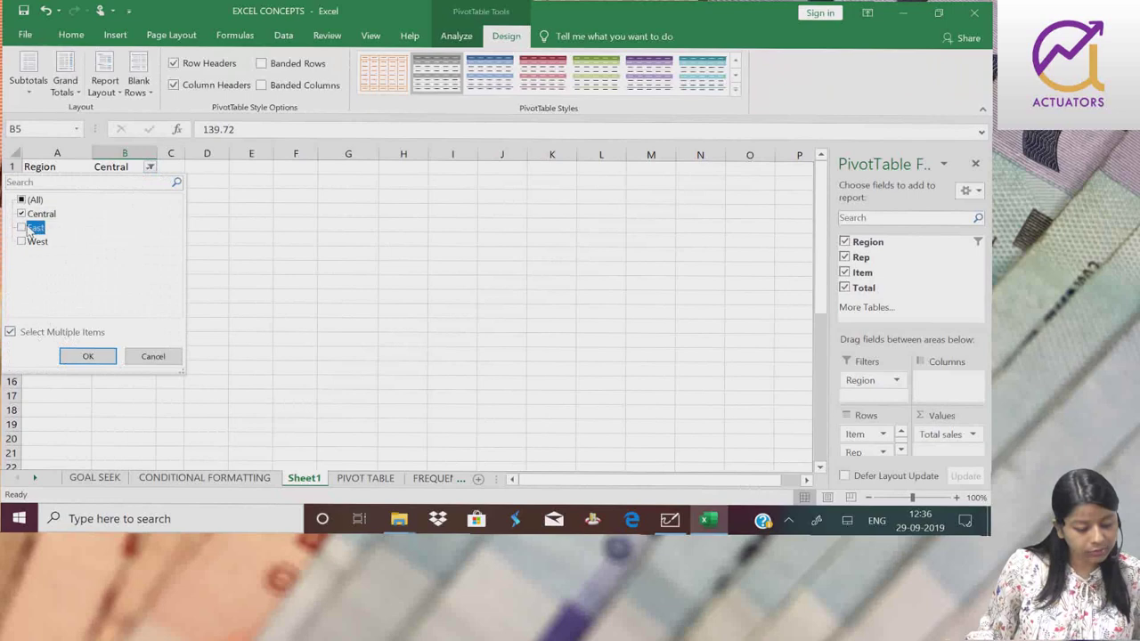
pyautogui.click(36, 241)
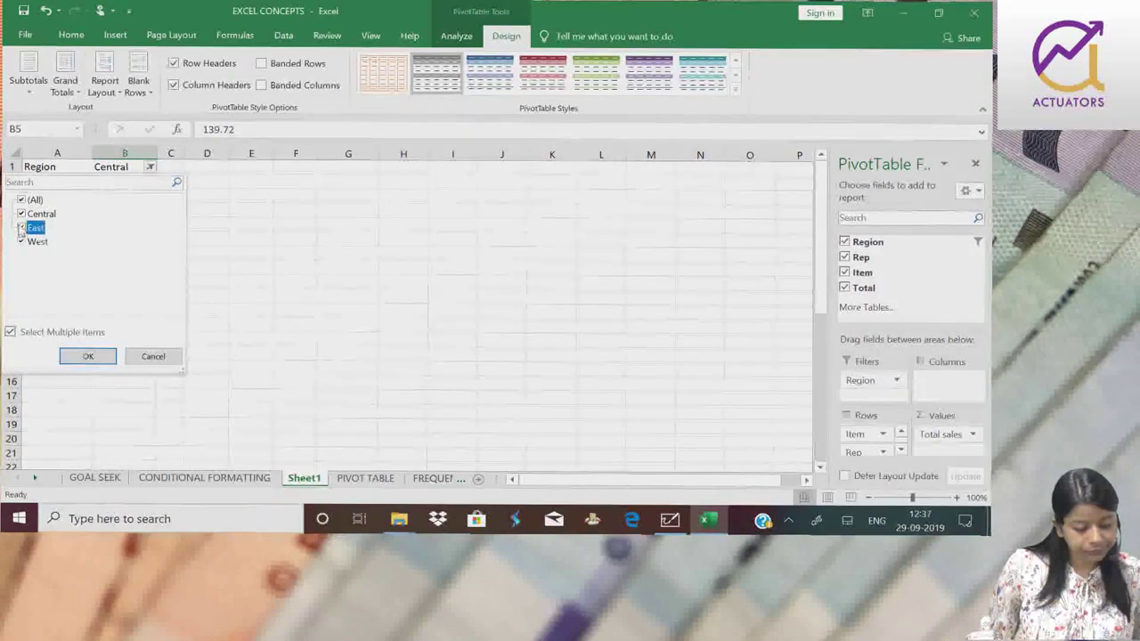
pyautogui.click(88, 356)
pyautogui.click(211, 383)
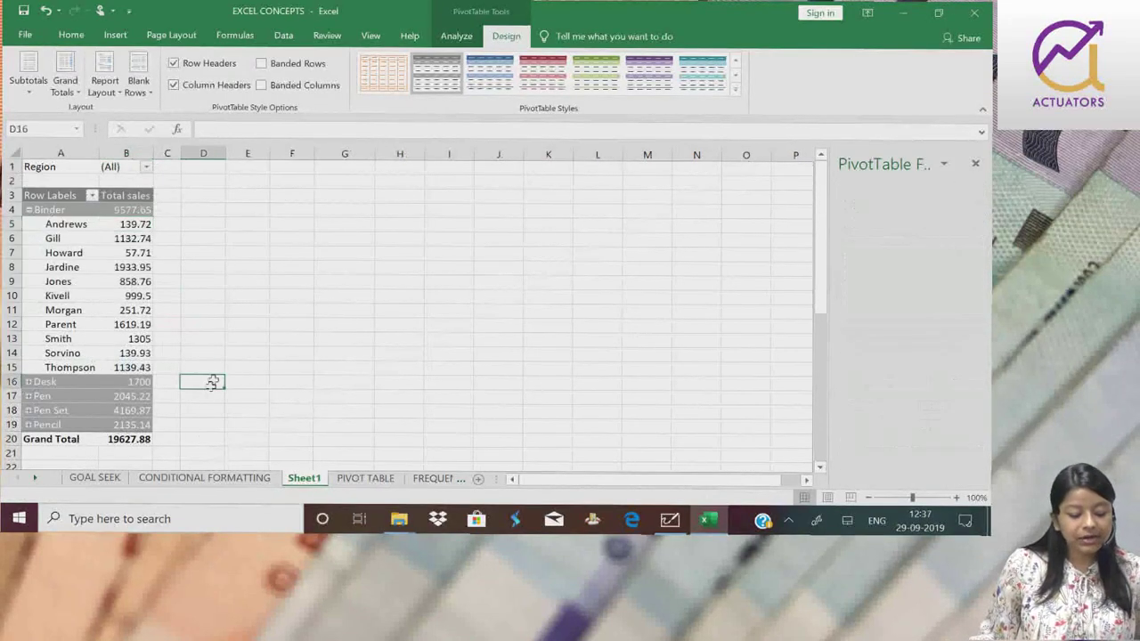
pyautogui.click(122, 441)
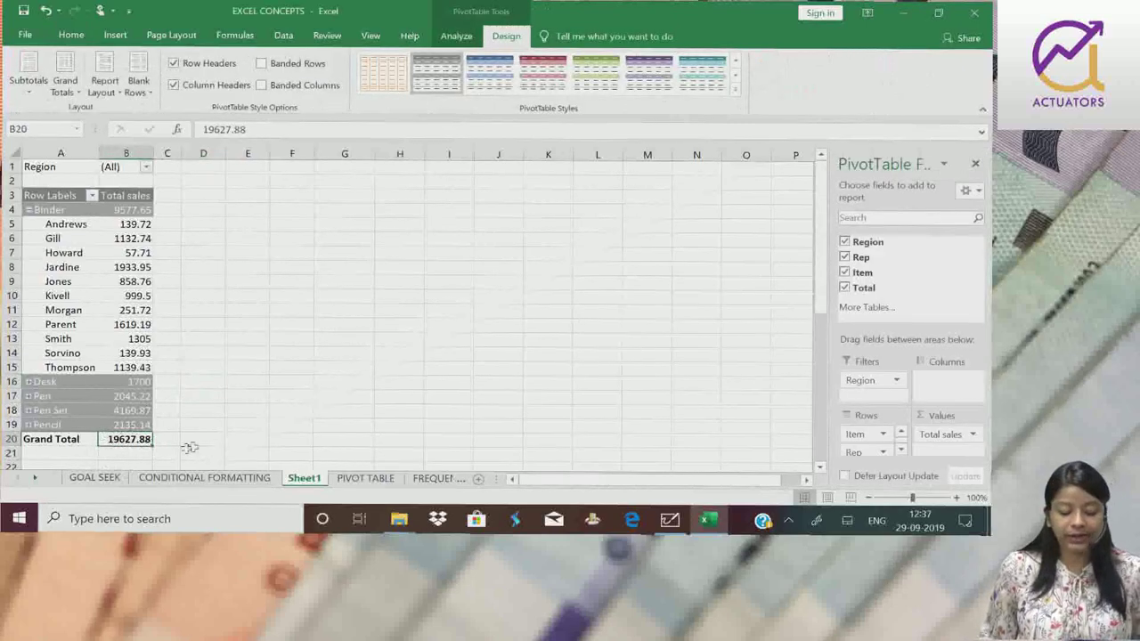
# In the source data on the PIVOT TABLE sheet, set the Total of the first record, the East Pencil sale in row 5, to 300
pyautogui.click(365, 478)
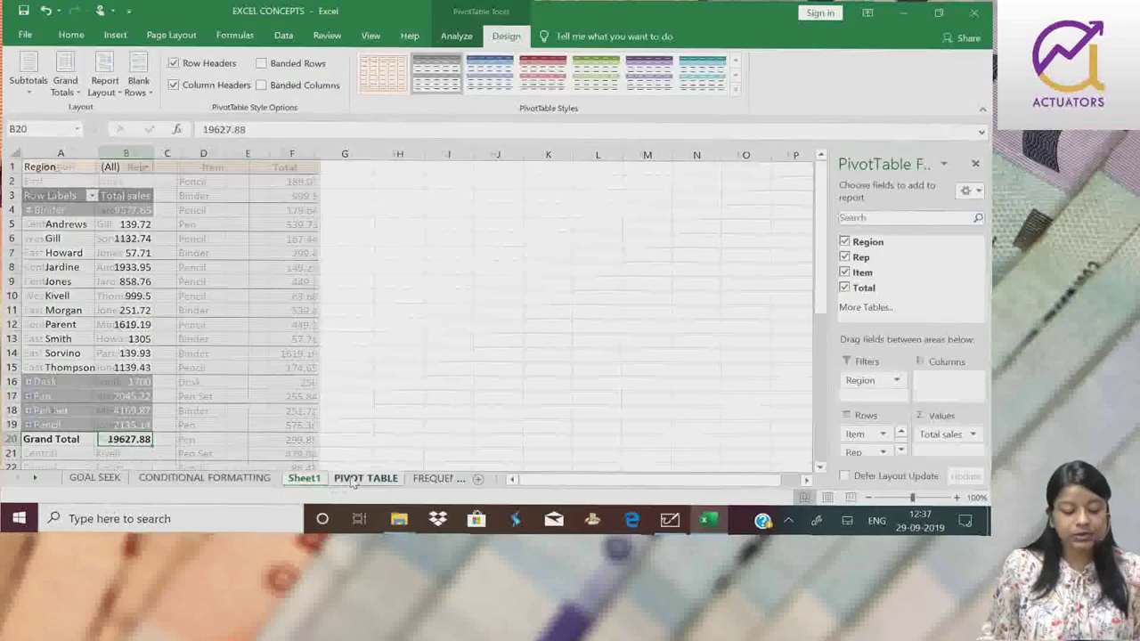
pyautogui.scroll(1, 360, 333)
pyautogui.click(392, 241)
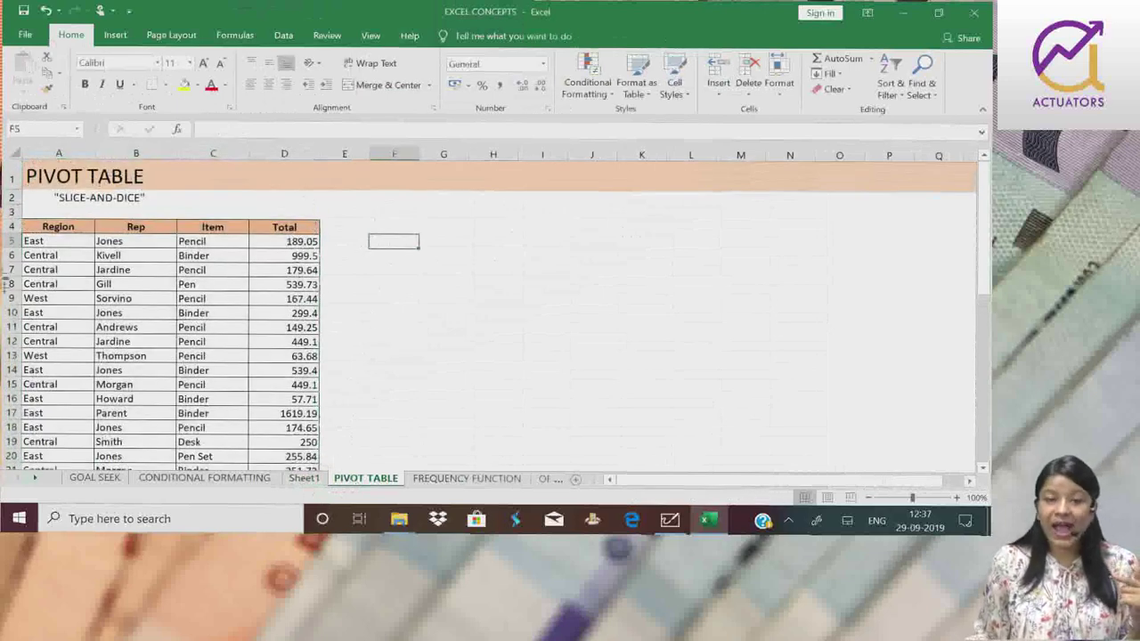
pyautogui.click(297, 254)
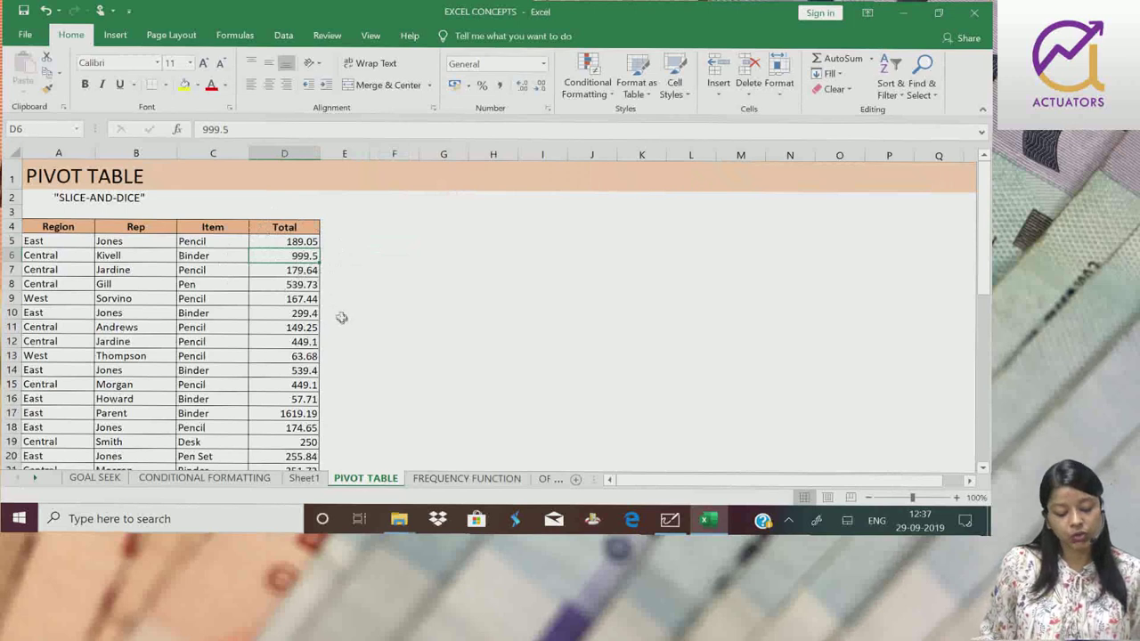
pyautogui.click(25, 240)
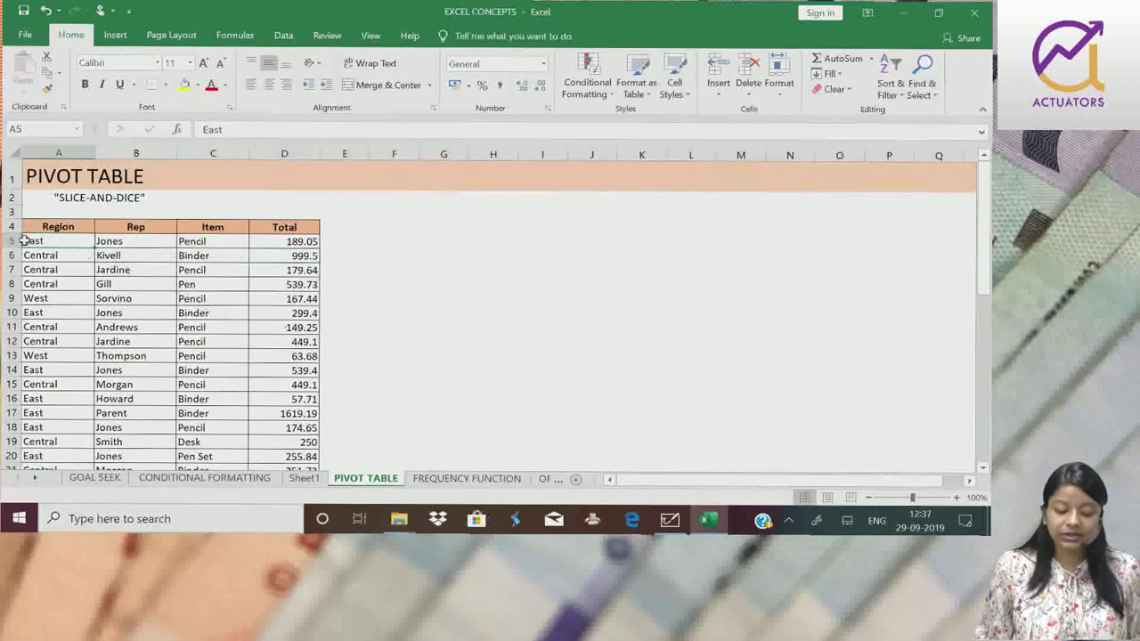
pyautogui.click(204, 241)
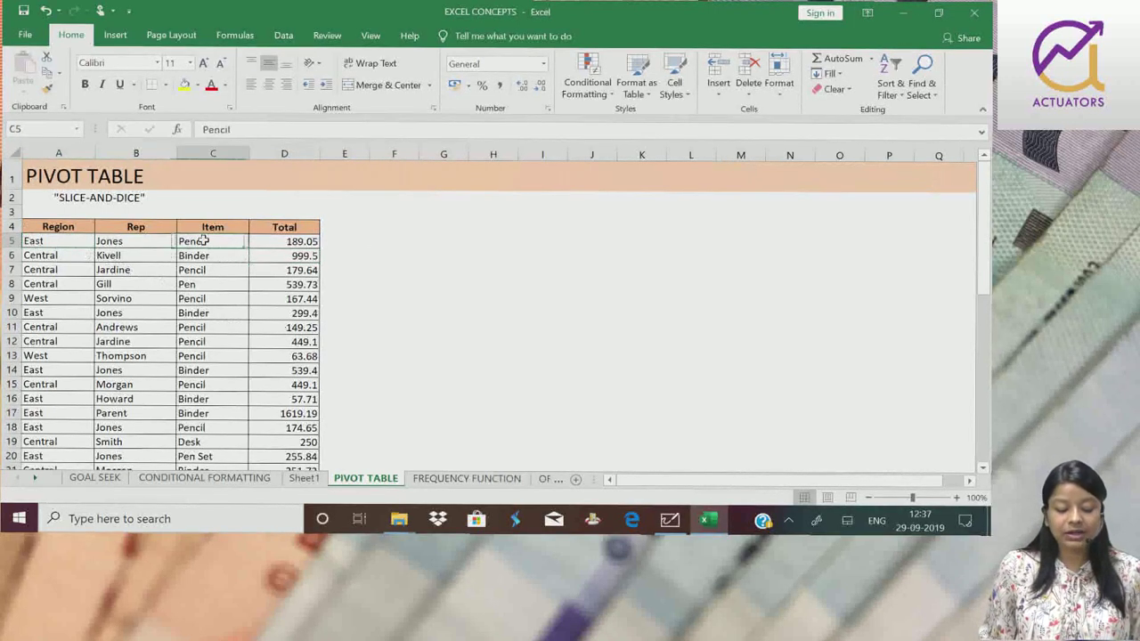
pyautogui.click(159, 238)
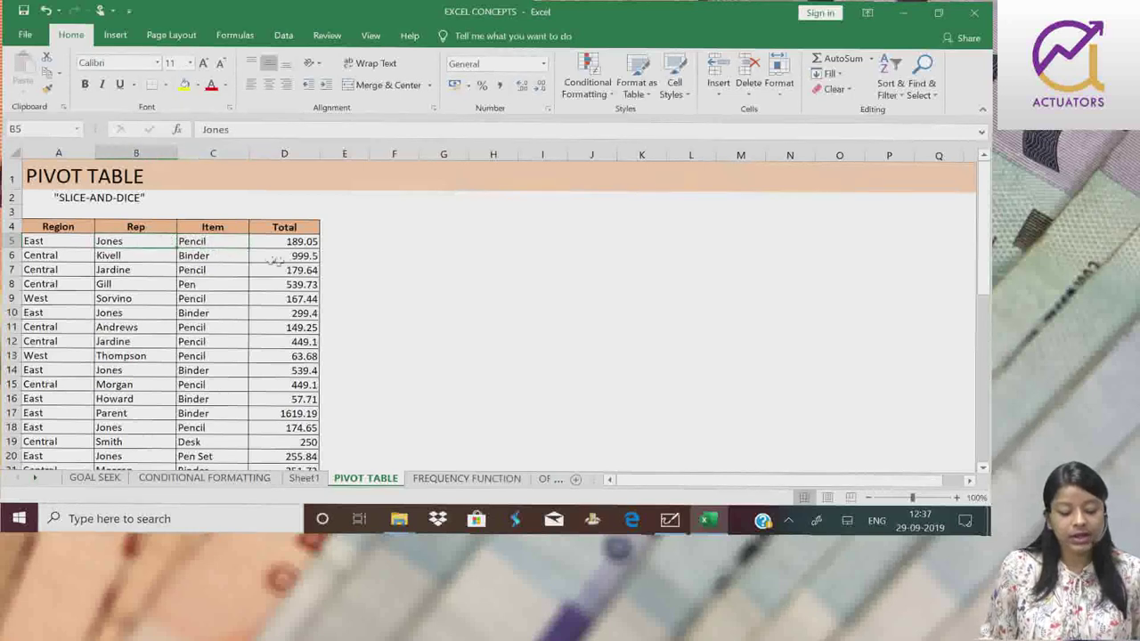
pyautogui.click(294, 237)
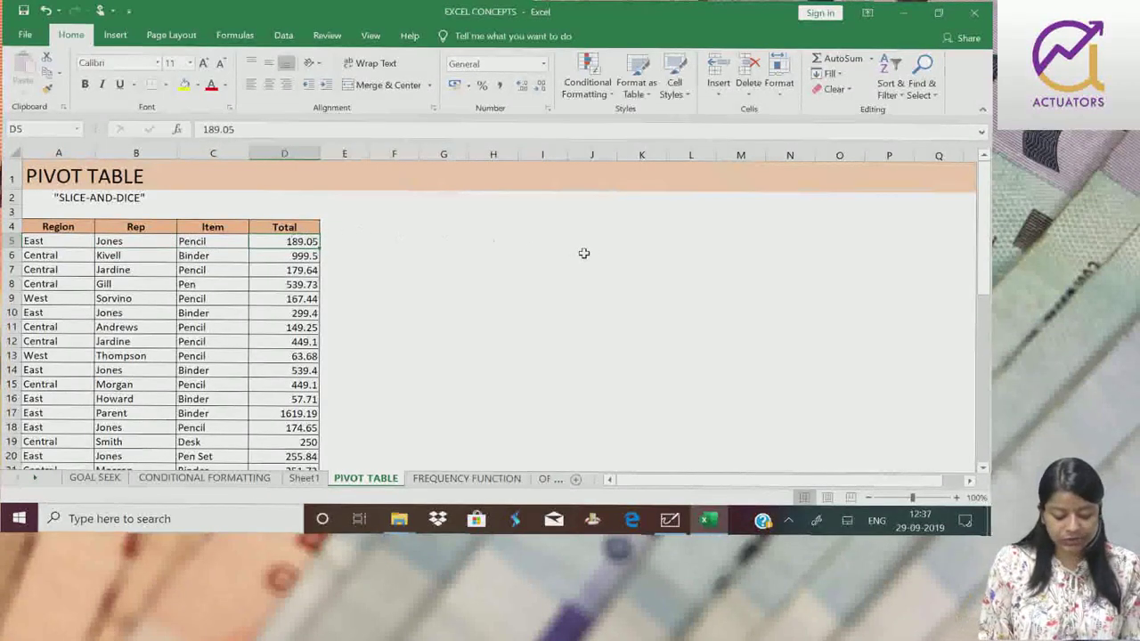
pyautogui.write('300')
pyautogui.press('Return')
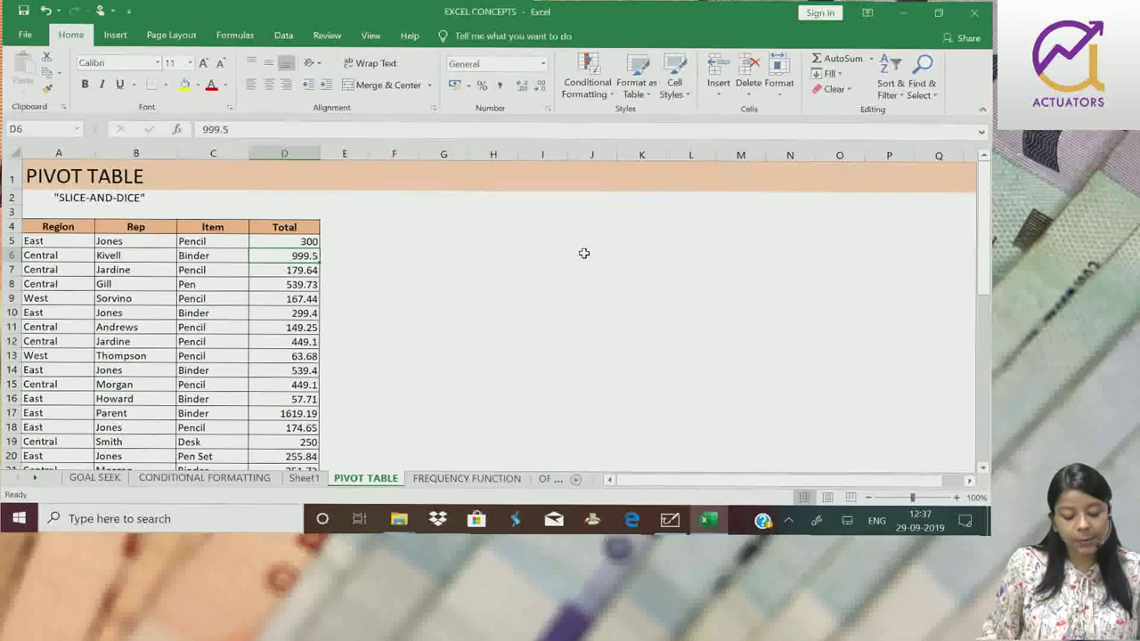
# Refresh the pivot table on Sheet1 to bring in the edited source value, and check its grand total
pyautogui.click(304, 478)
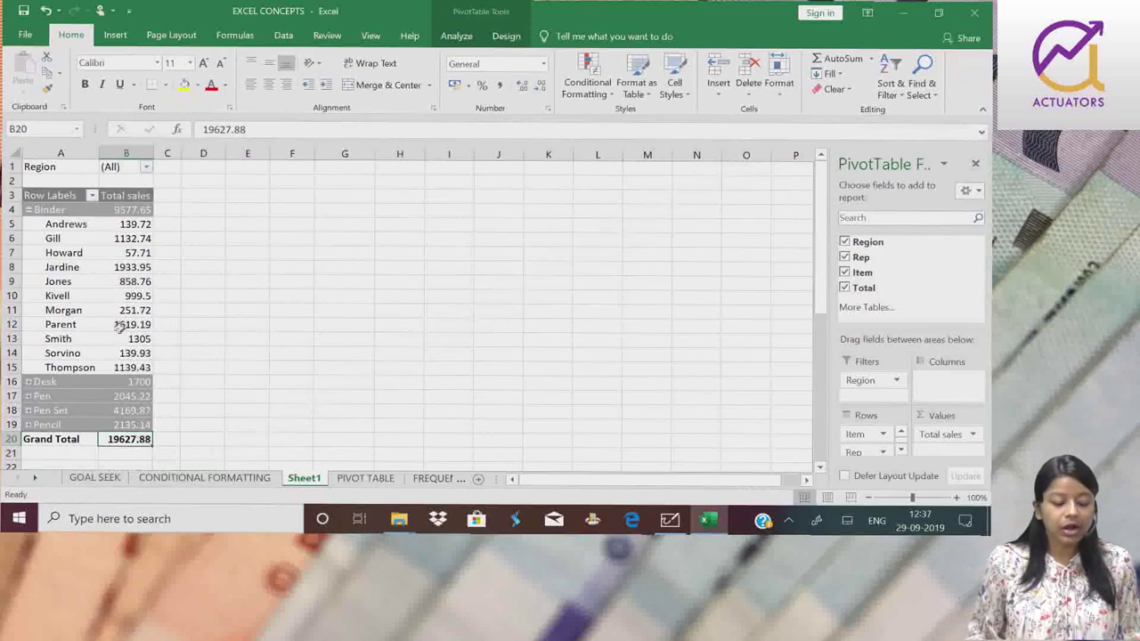
pyautogui.rightClick(140, 297)
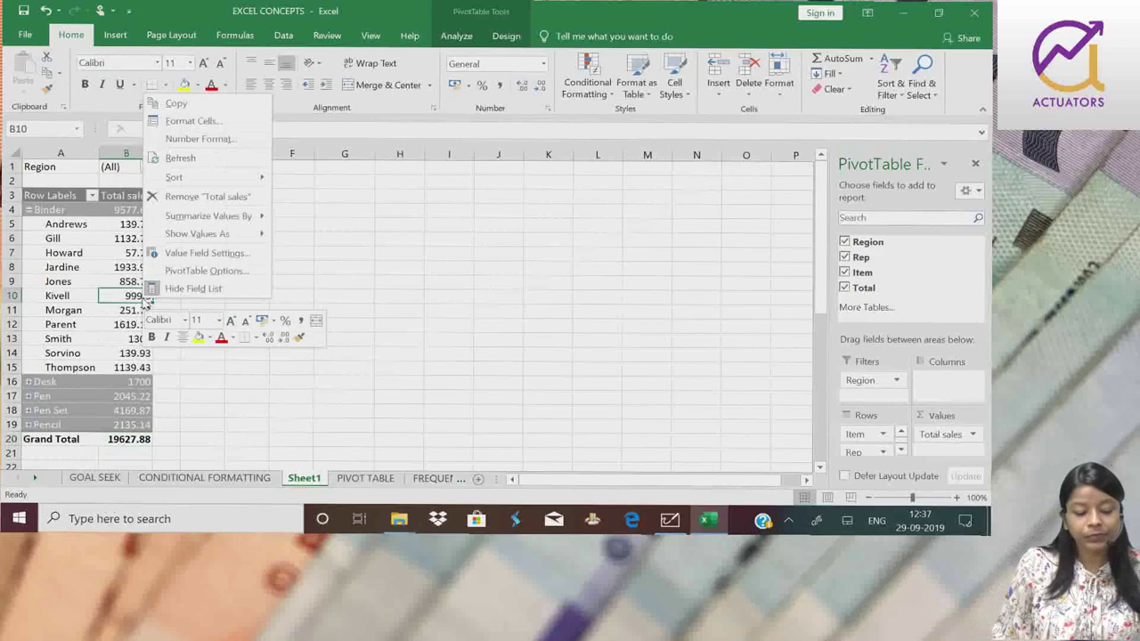
pyautogui.click(203, 160)
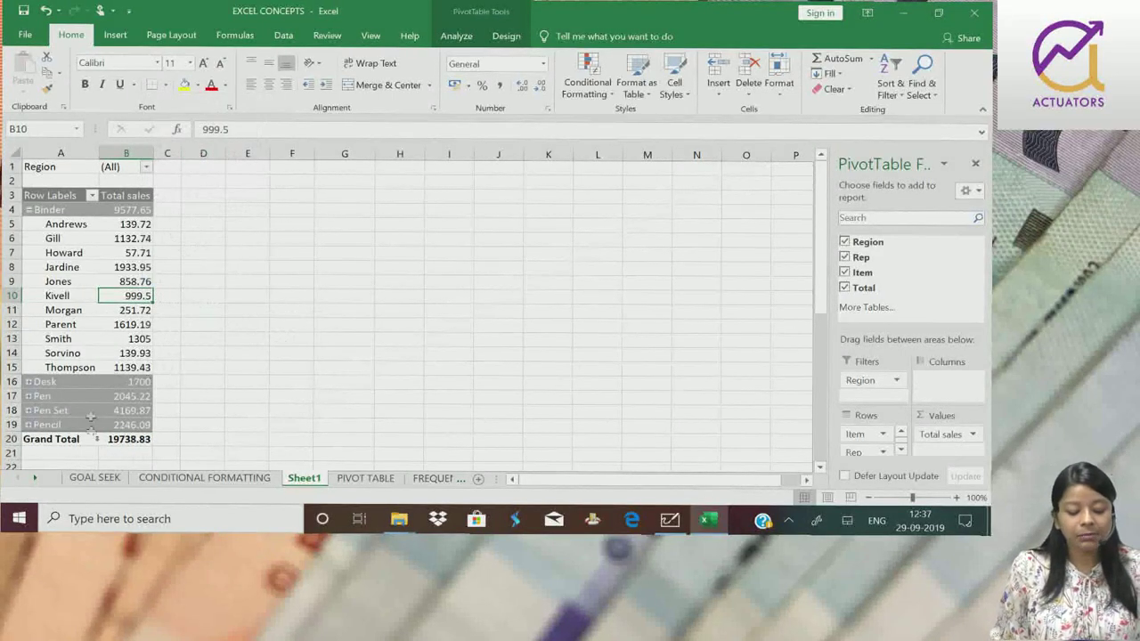
pyautogui.click(130, 440)
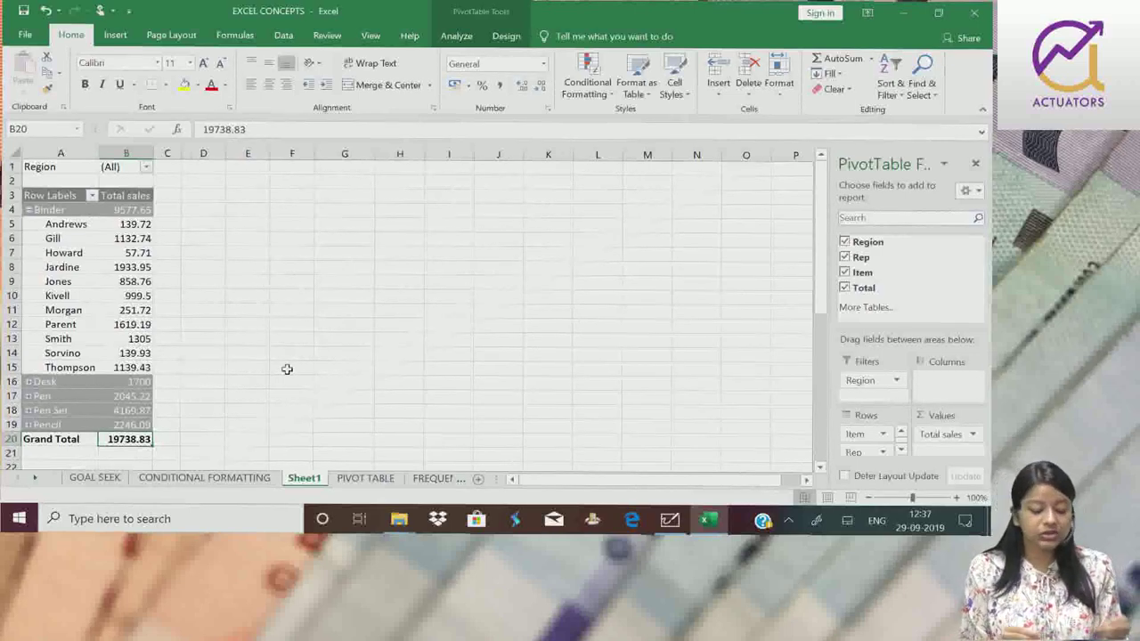
# Look back at the source data on the PIVOT TABLE sheet, and refresh the Sheet1 pivot table once more
pyautogui.click(392, 485)
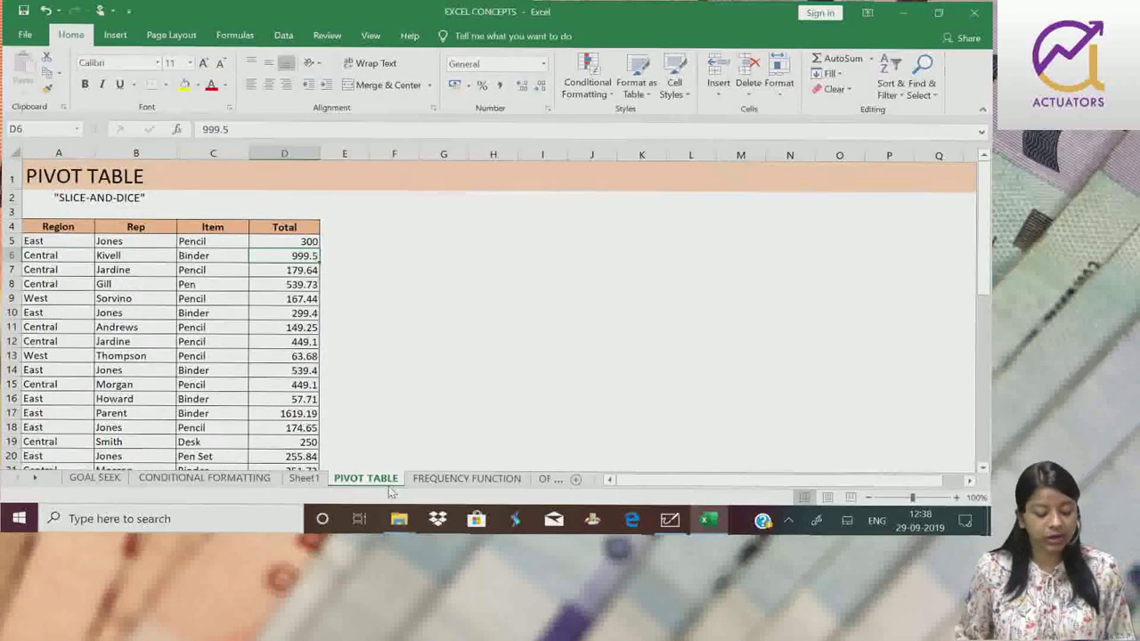
pyautogui.click(307, 481)
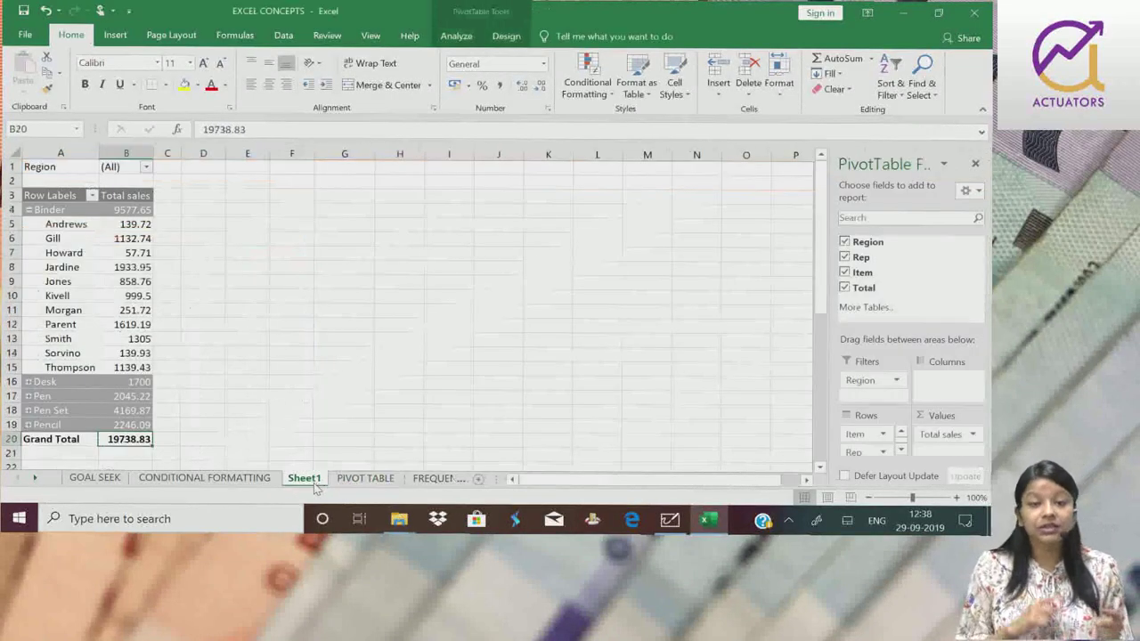
pyautogui.rightClick(83, 297)
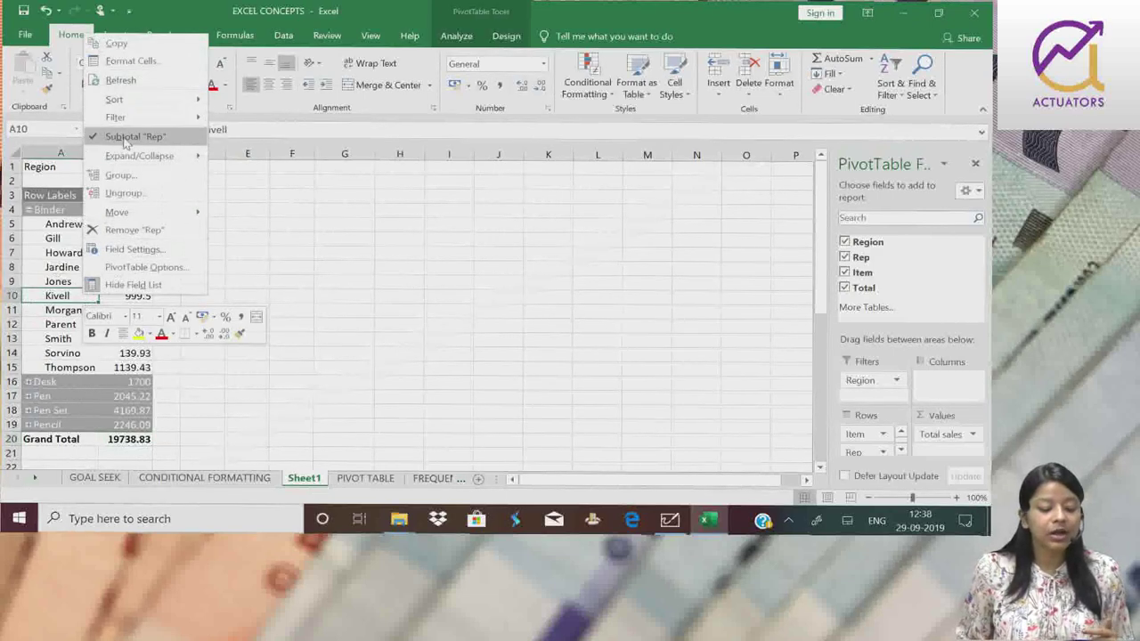
pyautogui.click(138, 83)
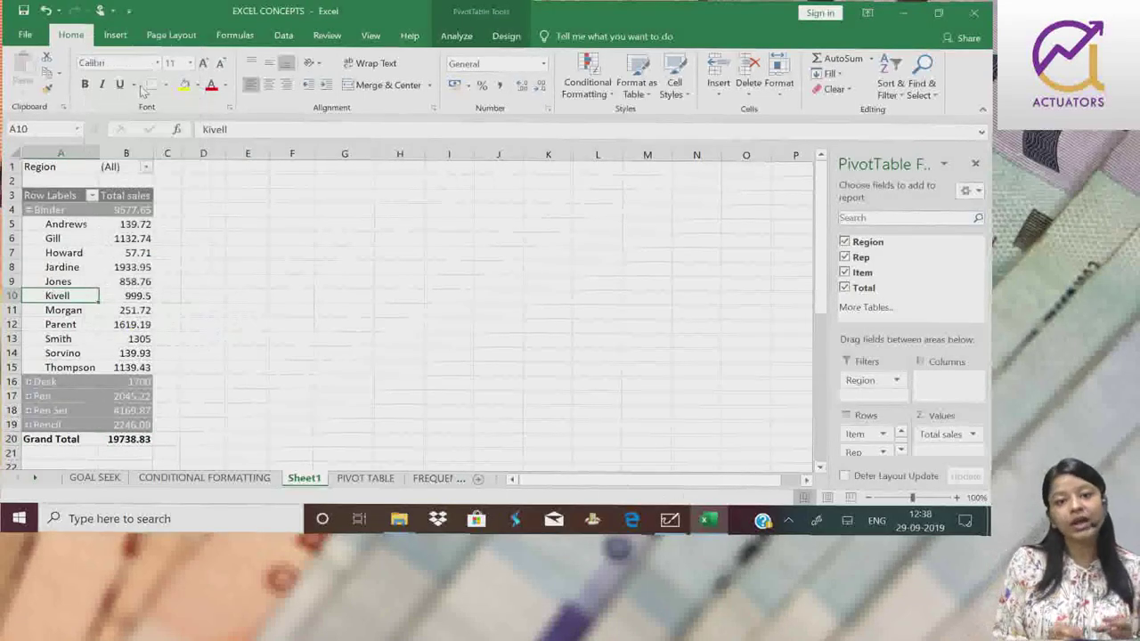